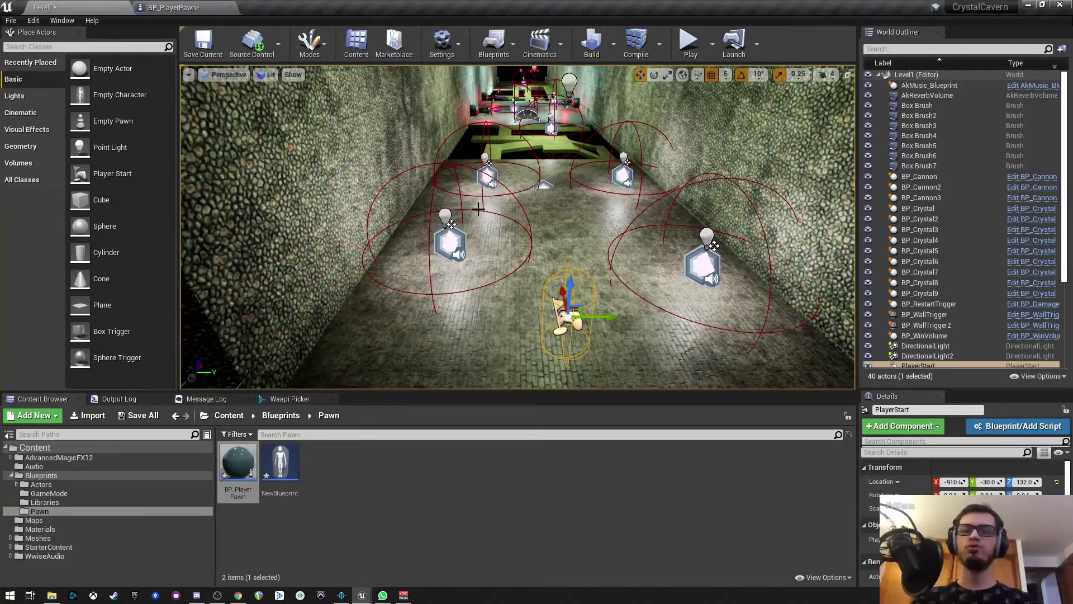
Step: Fly the Unreal camera forward and upward through the Crystal Cavern corridor
middle_drag(477, 208, 377, 207)
right_drag(518, 227, 518, 227)
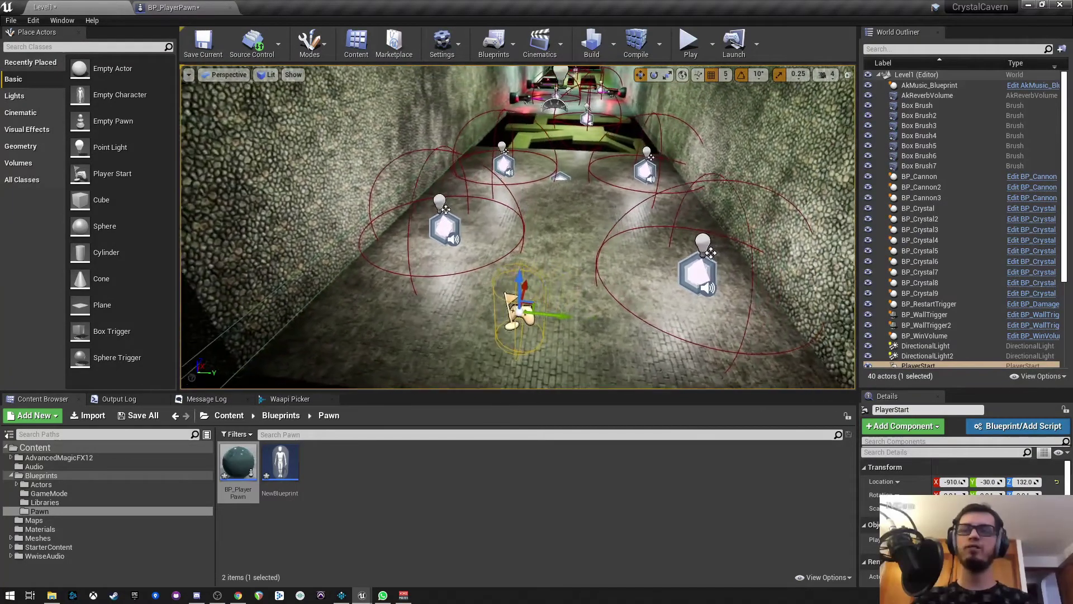
right_drag(653, 330, 653, 331)
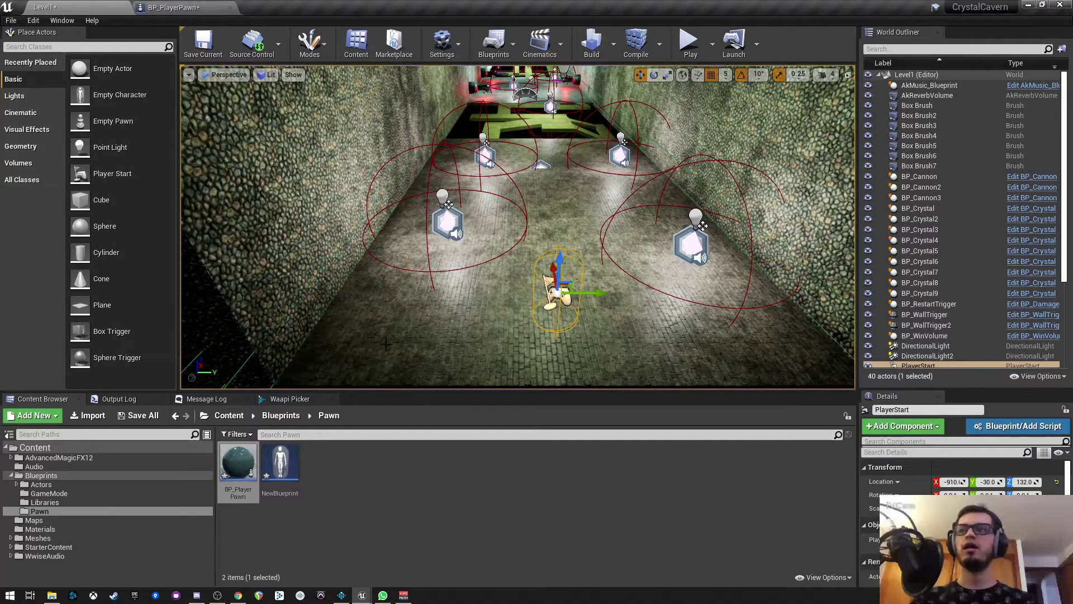
Step: Bring Wwise forward and browse the Glass, MetalConcrete and Wood containers, ending on Glass
click(342, 595)
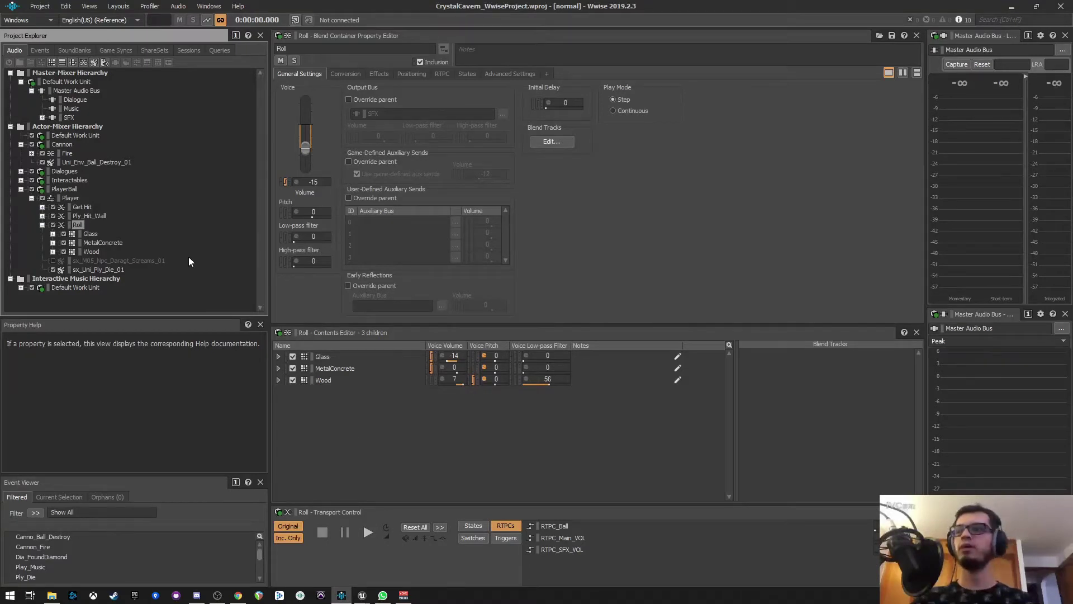
click(88, 232)
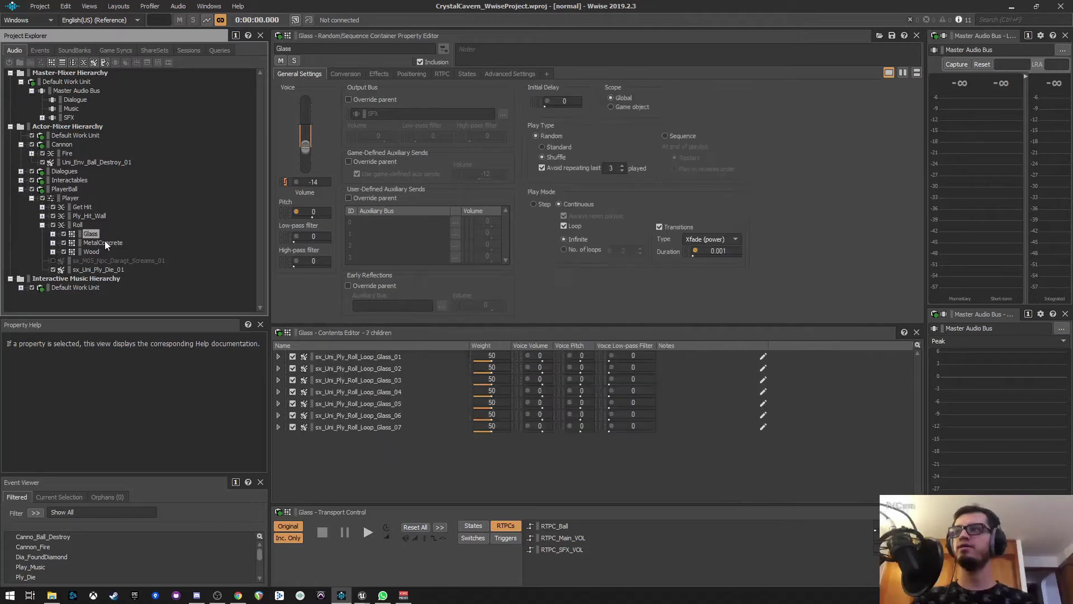
click(104, 242)
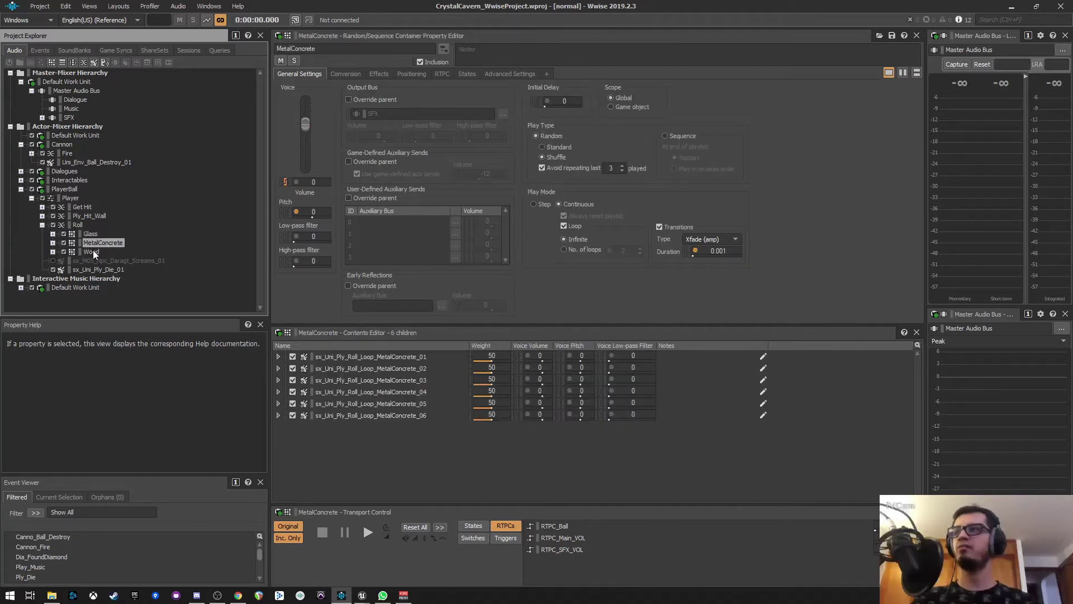
click(93, 250)
click(90, 234)
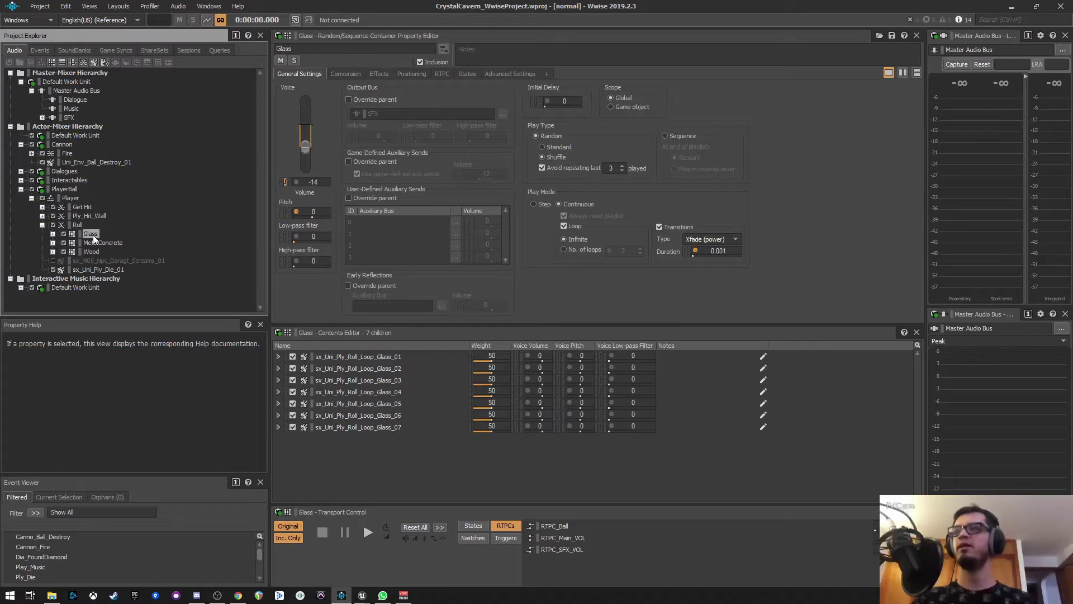
Step: Peek at Glass's seven roll-loop sounds, then audition the Glass loop once
click(54, 234)
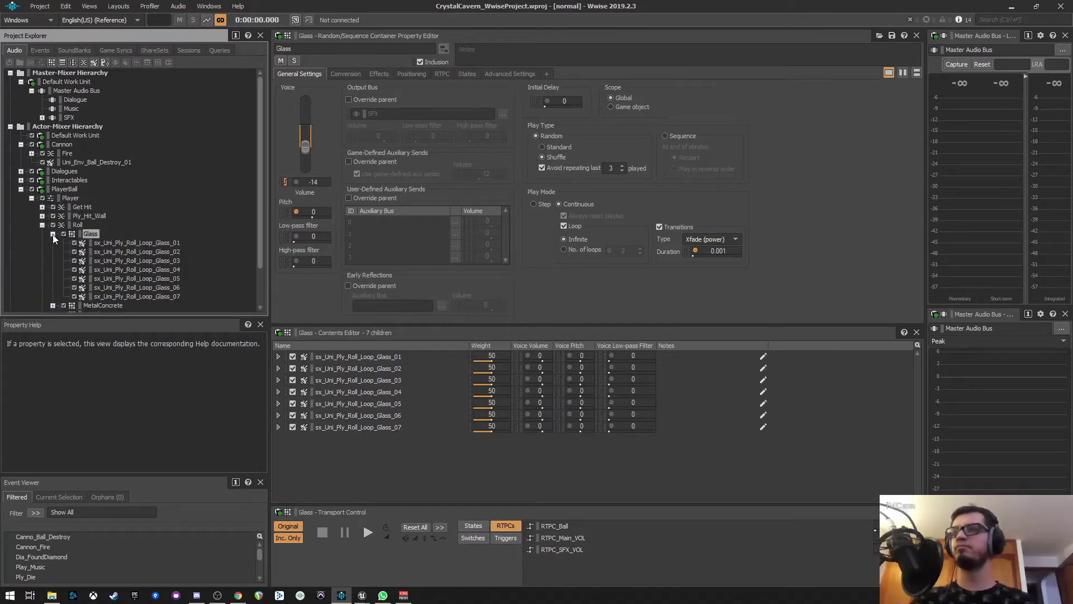
click(53, 234)
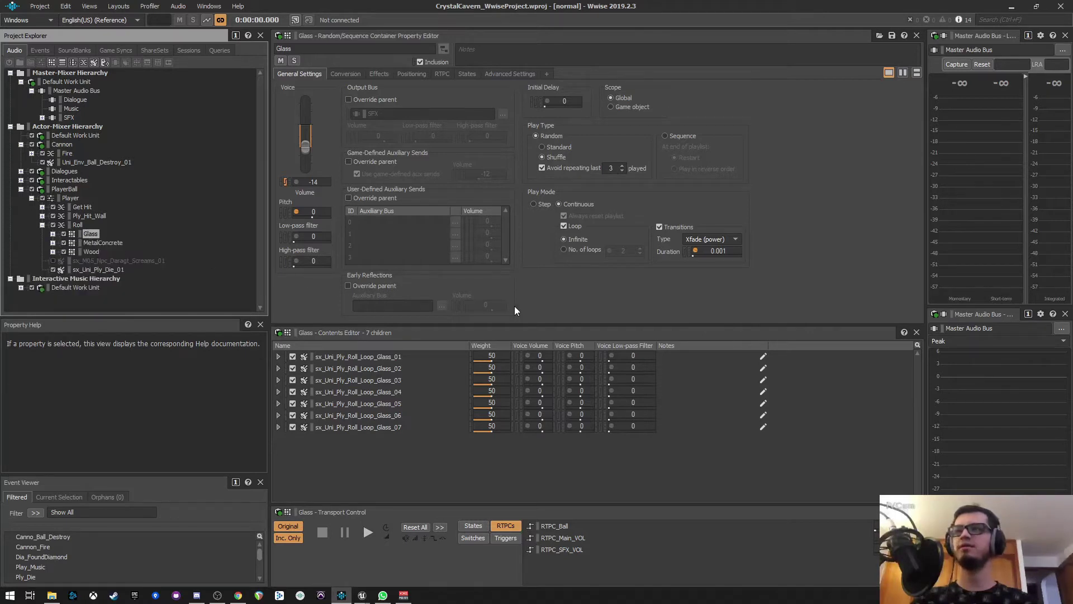
key(space)
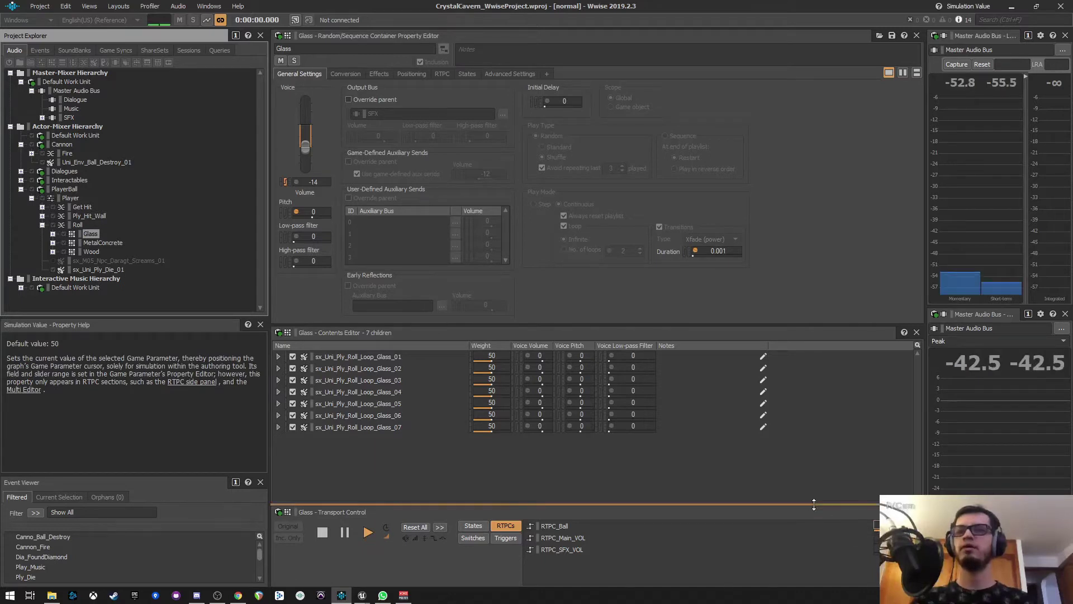
key(space)
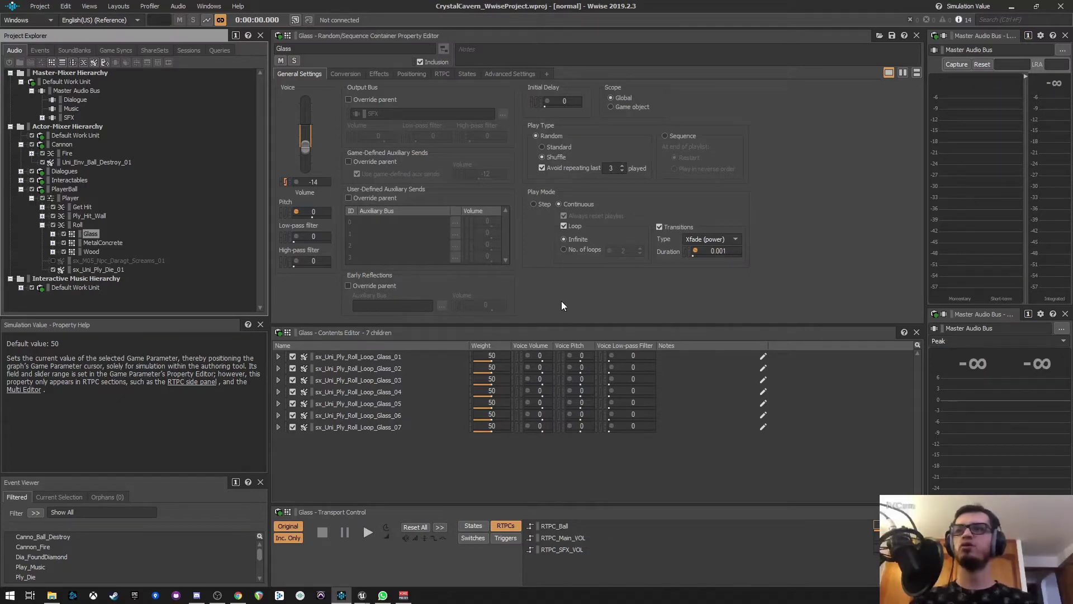
Step: Audition the Glass loop while lowering RTPC_Ball to about 125 on its volume curve
click(442, 73)
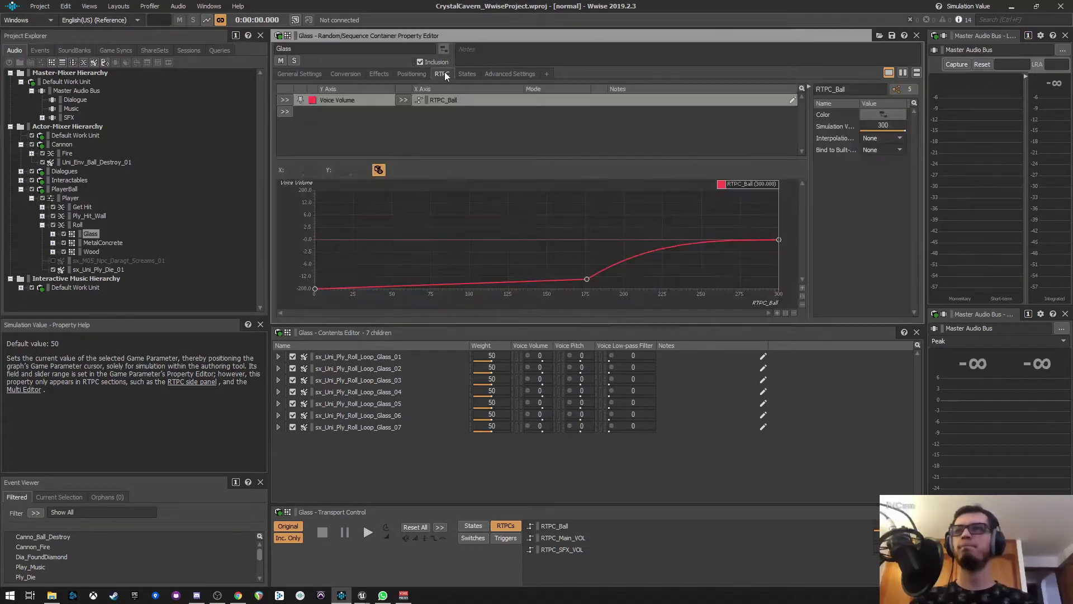
key(space)
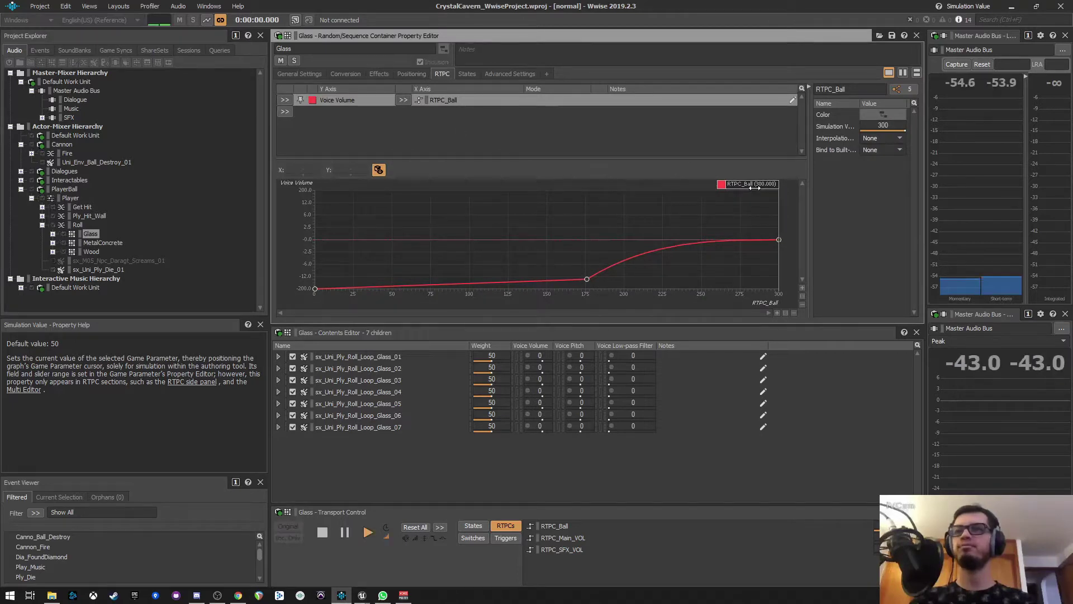
mouse_move(746, 191)
mouse_down()
mouse_move(498, 204)
mouse_move(780, 202)
mouse_up()
key(space)
Step: Back in Glass's general settings, inspect the crossfade duration randomizer and close it
click(298, 74)
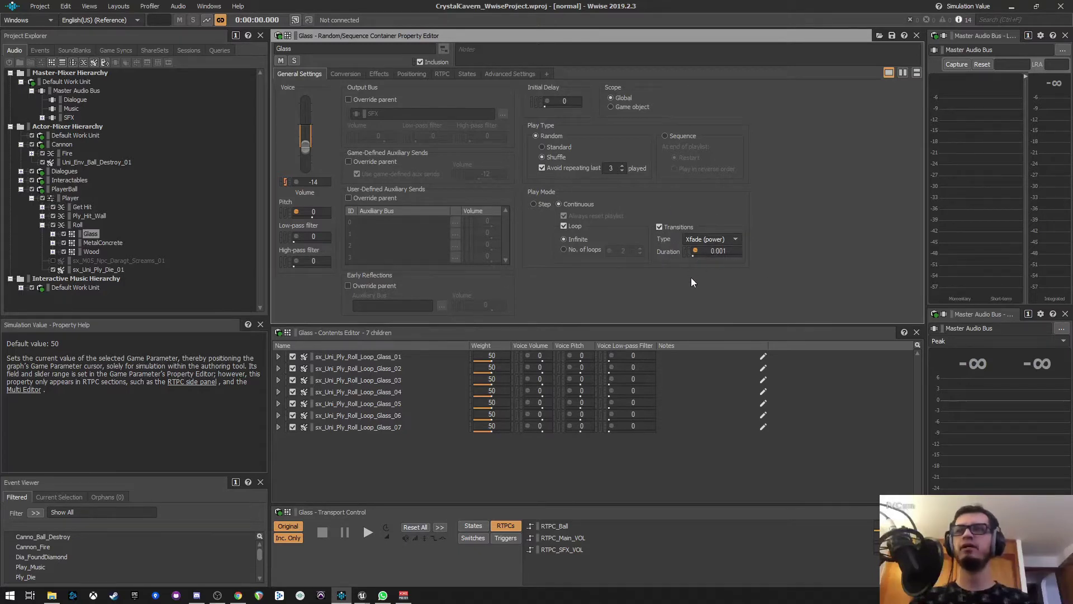
click(697, 253)
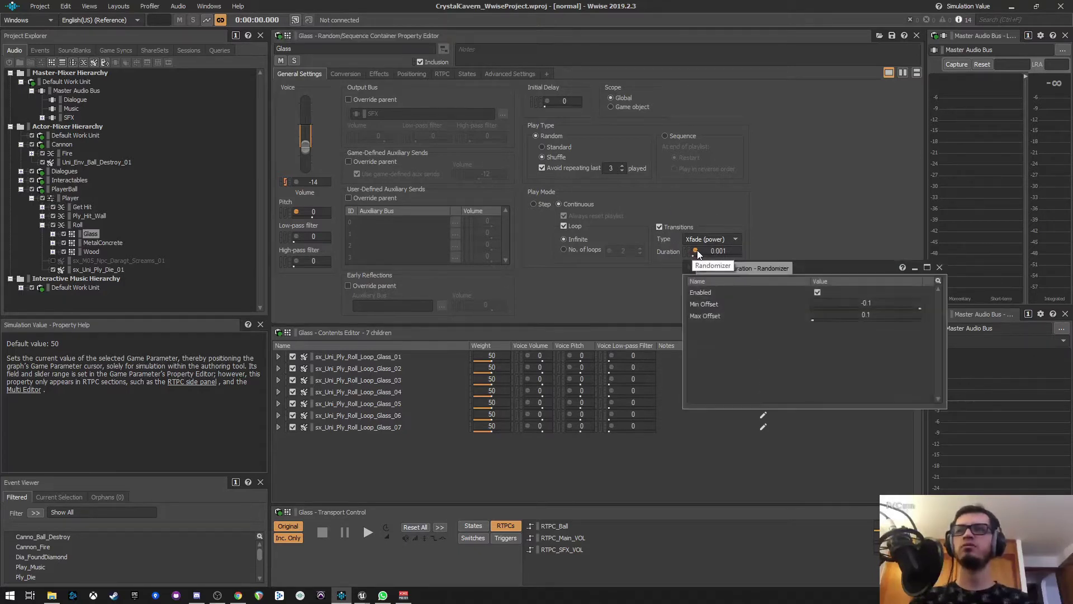
click(939, 268)
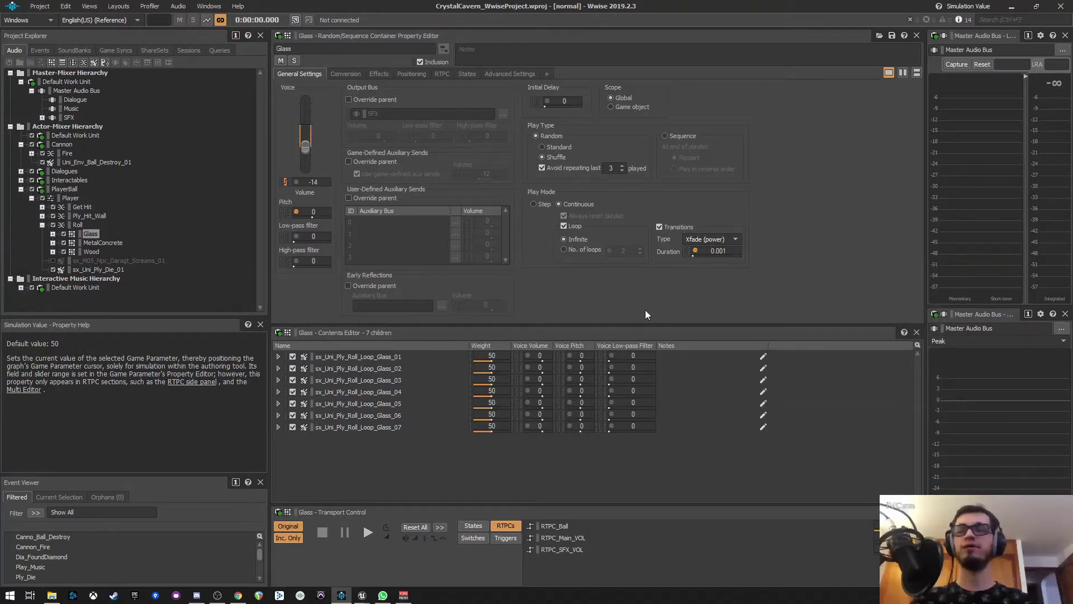
Step: Glance at MetalConcrete, then audition the Glass roll loop briefly
click(109, 242)
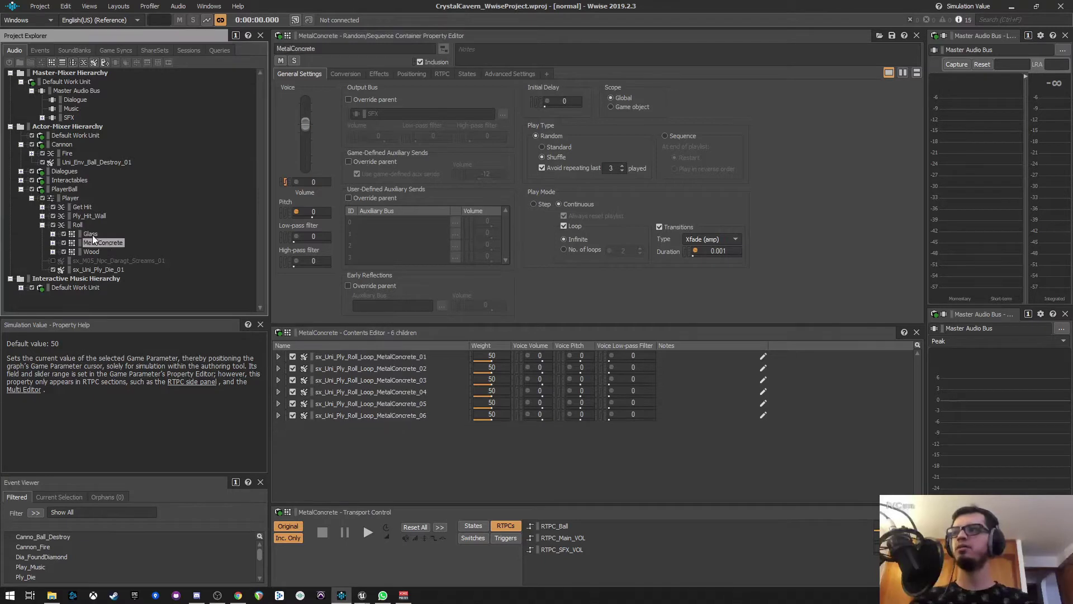
click(92, 234)
key(space)
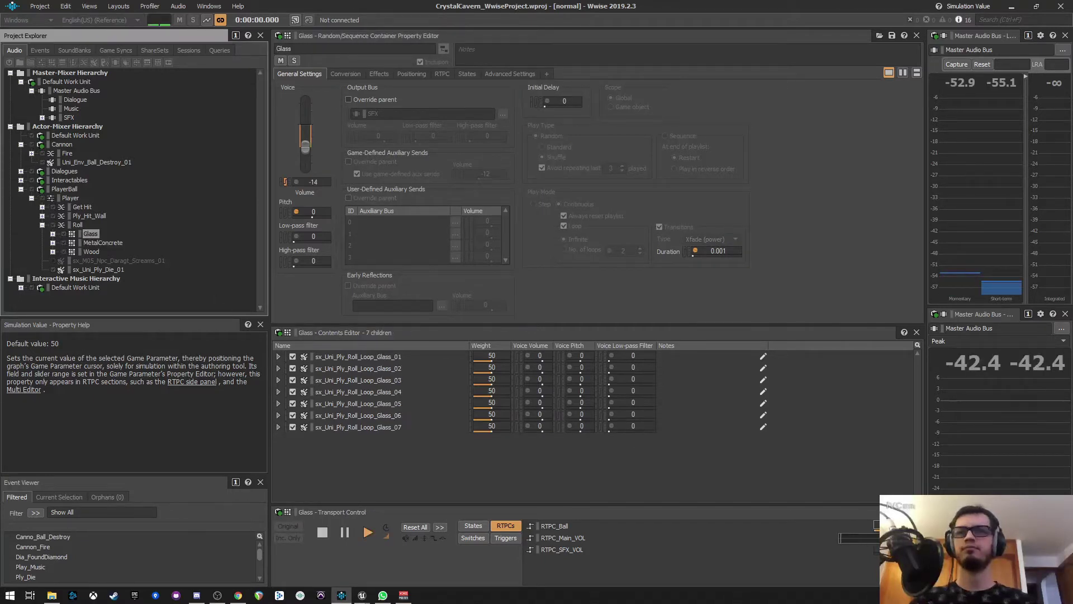
key(space)
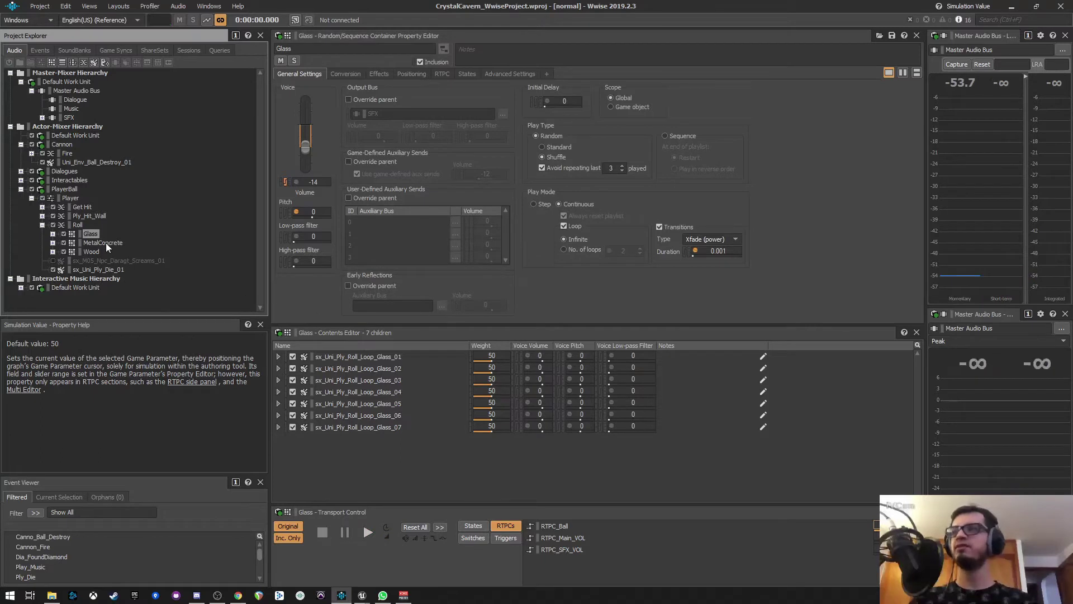
Step: Peek at MetalConcrete's six sounds and audition it while lengthening the crossfade duration
click(106, 242)
click(52, 243)
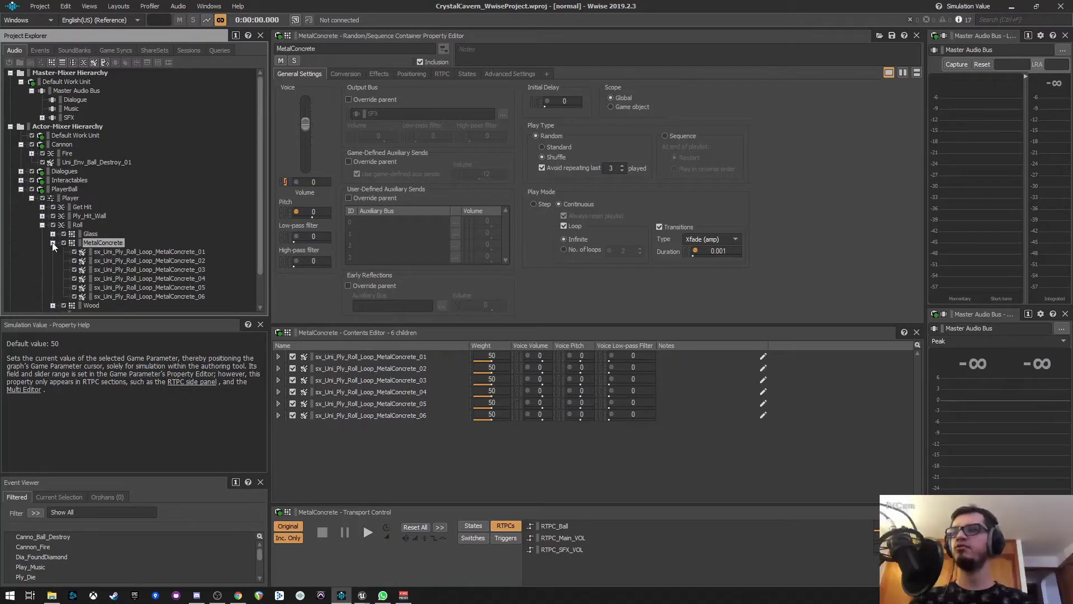
click(53, 243)
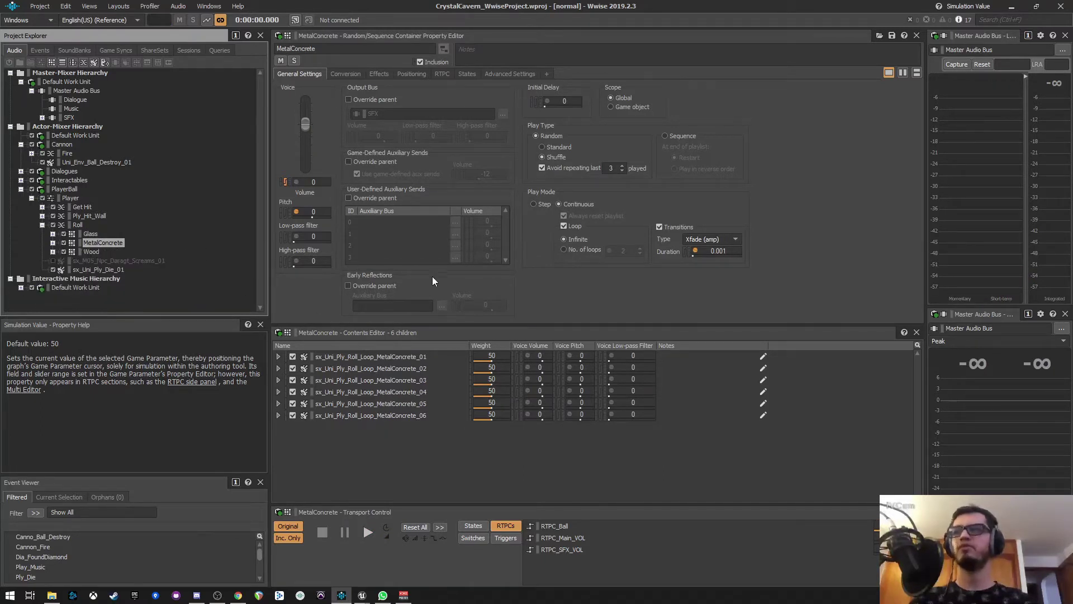
key(space)
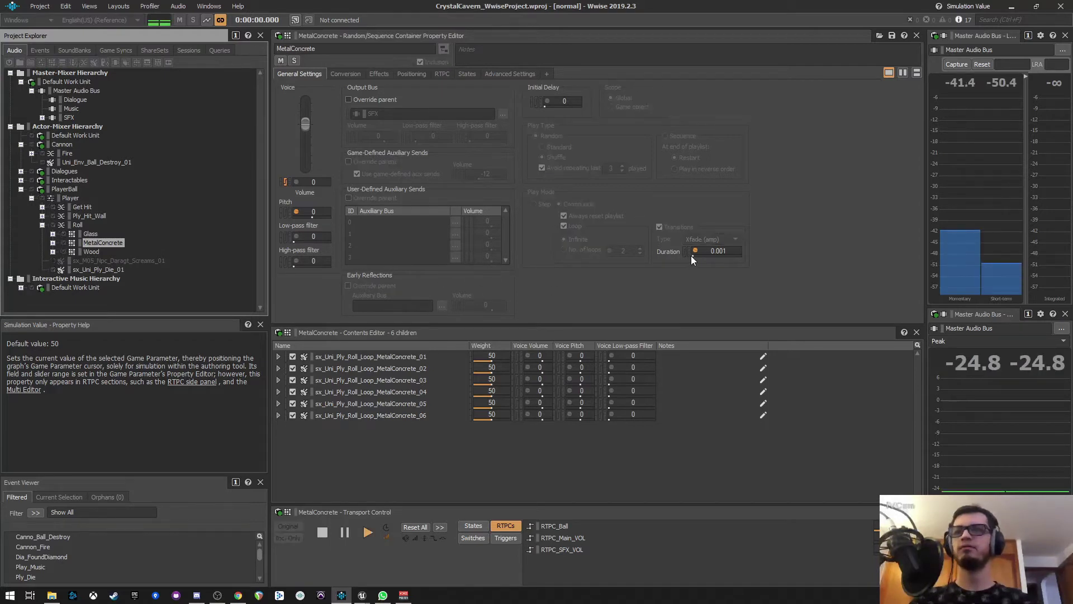
drag(692, 256, 788, 454)
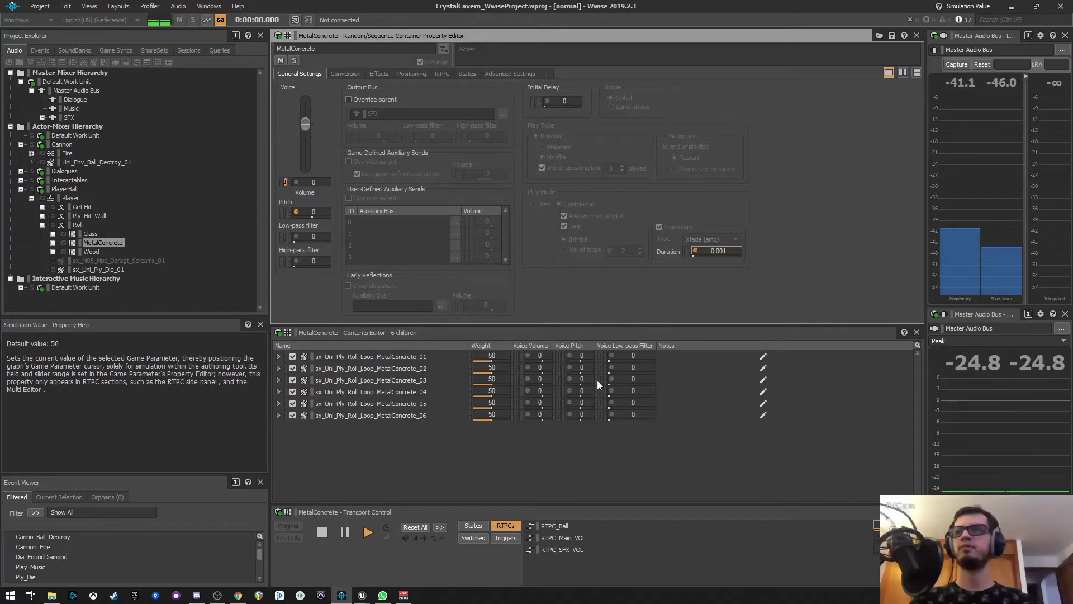
key(space)
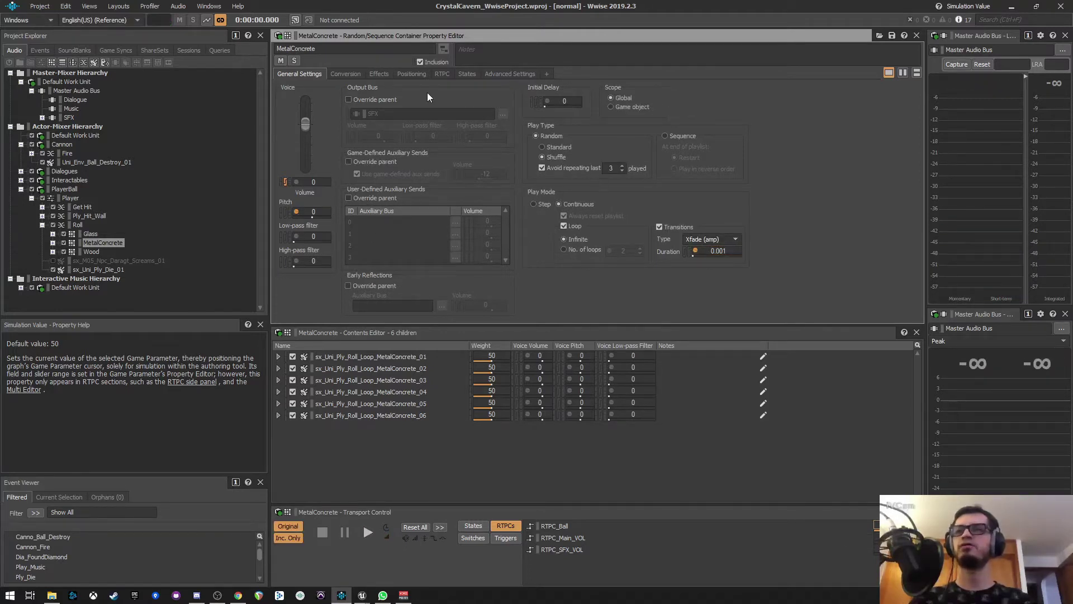
Step: Review MetalConcrete's effects and RTPC_Ball volume curve, then Glass's effects and general settings
click(383, 75)
click(306, 74)
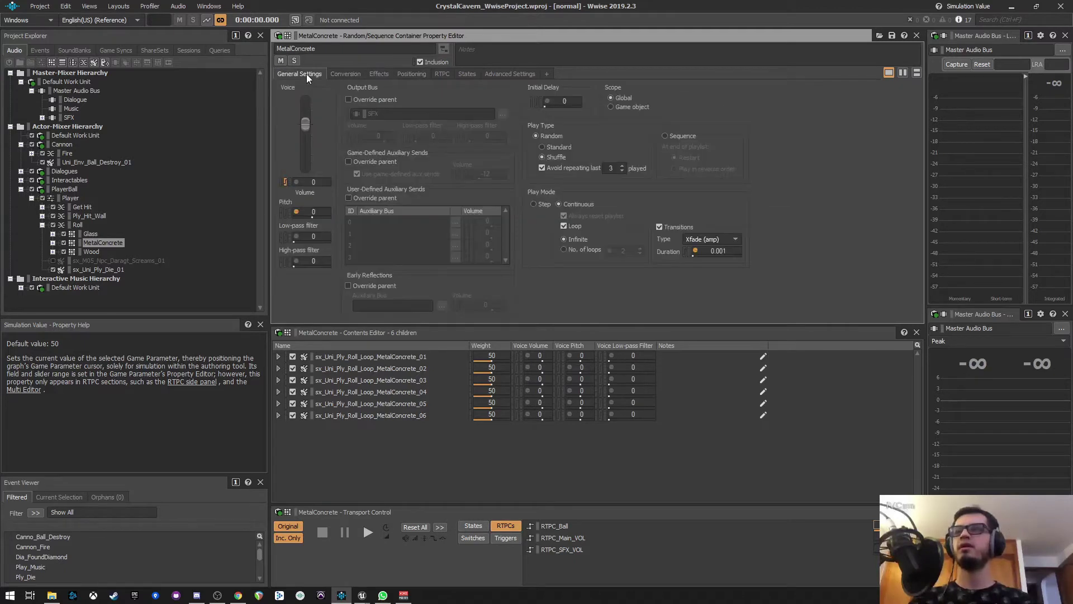
click(440, 74)
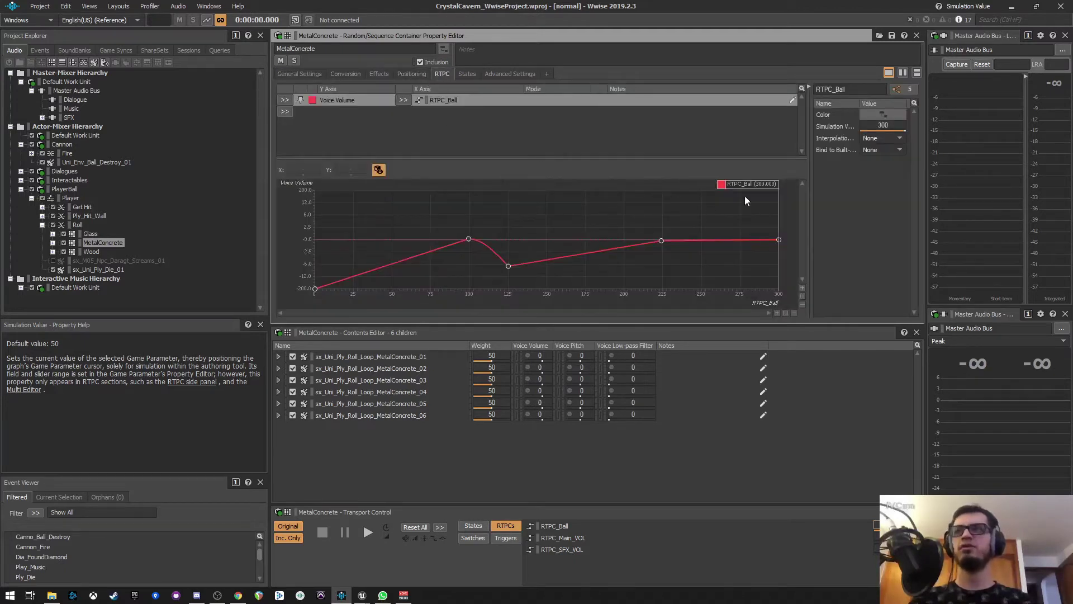
click(300, 74)
click(91, 235)
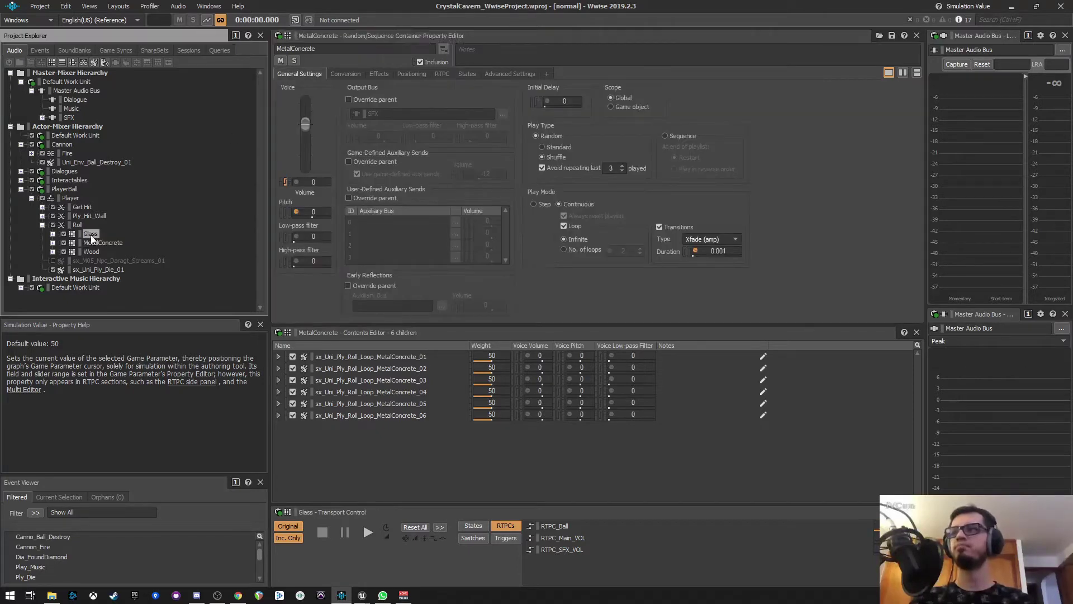
click(385, 74)
click(295, 74)
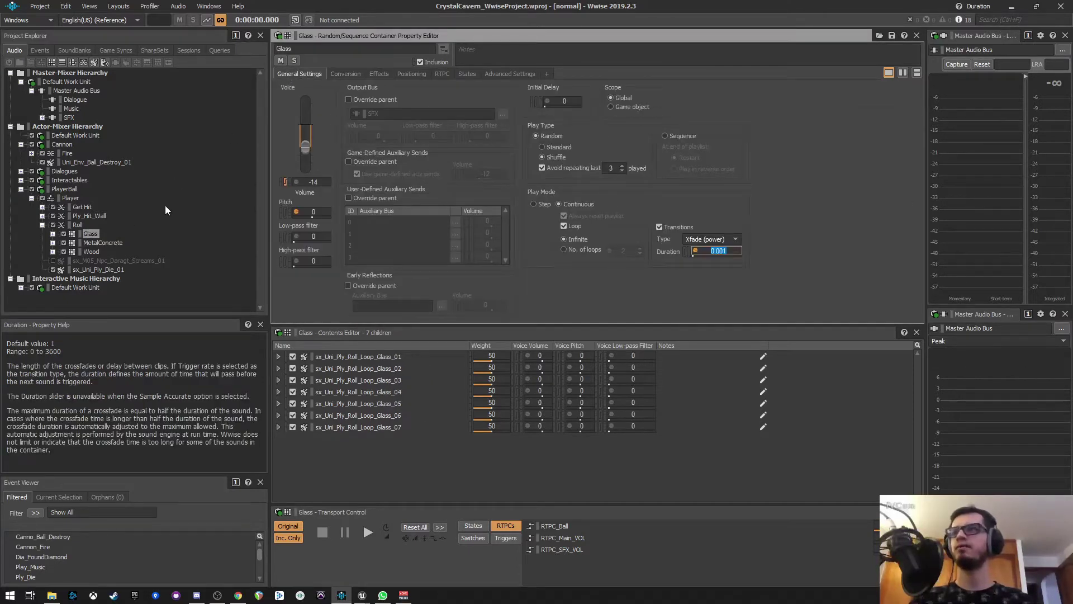
Step: Audition the Wood roll loop while lowering the simulated ball speed
click(92, 250)
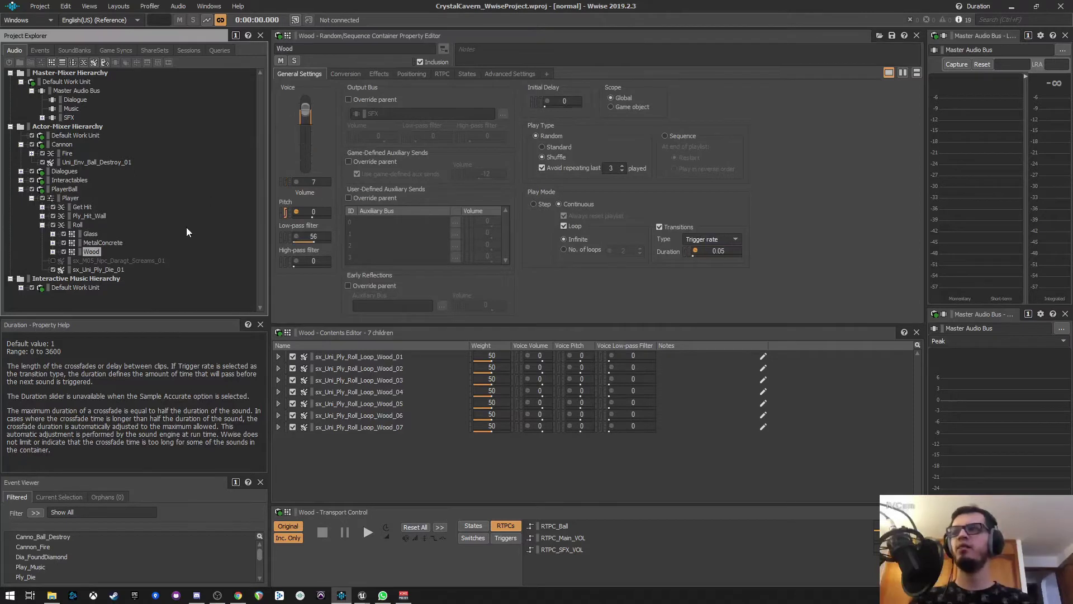
key(space)
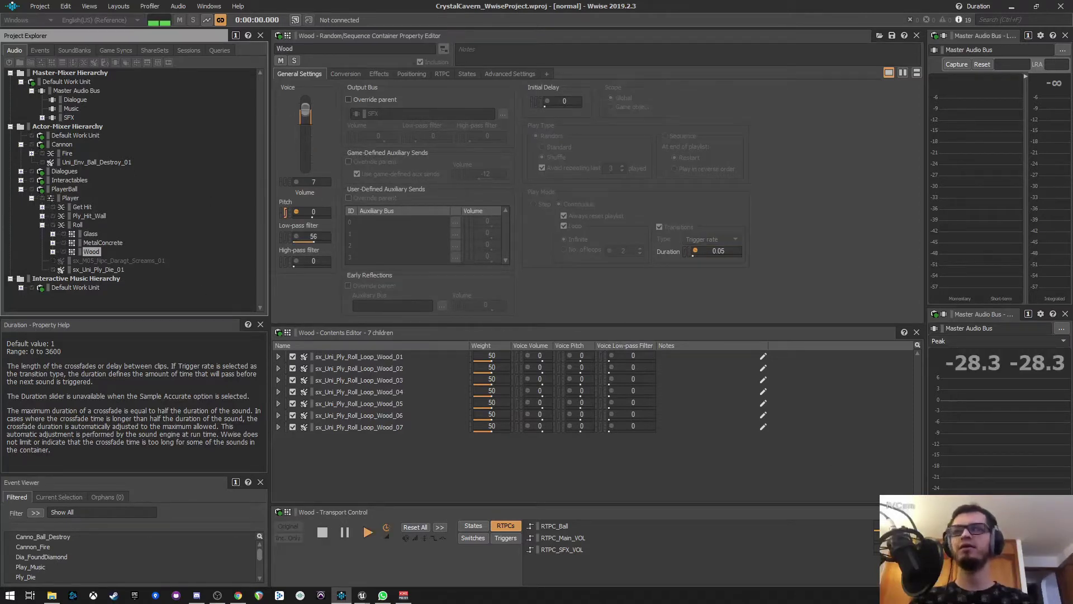
drag(917, 538, 840, 537)
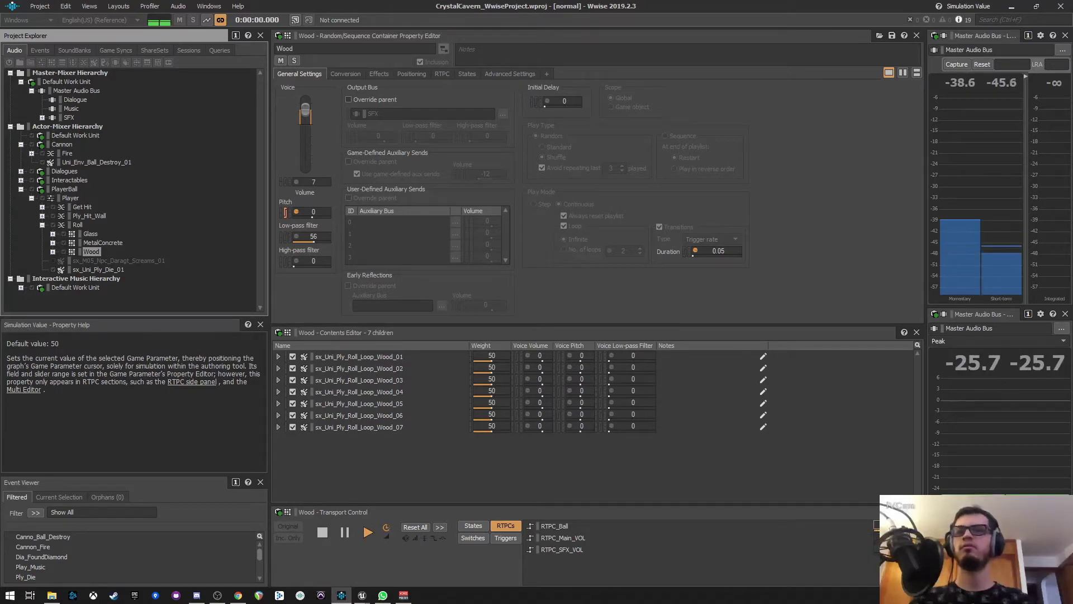
key(space)
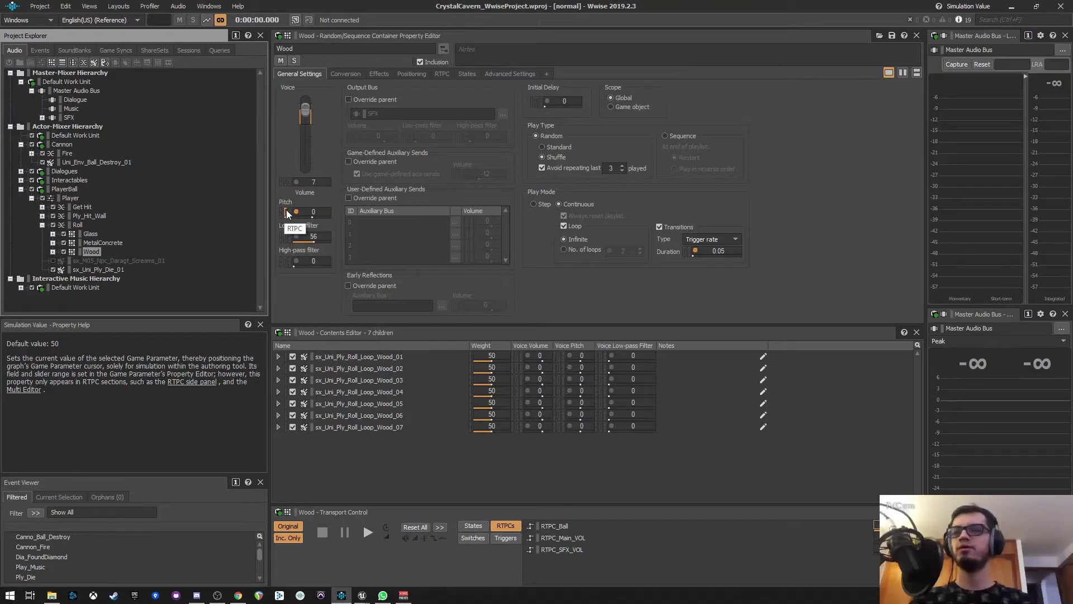
Step: Play Wood's RTPC_Ball pitch curve, sweeping ball speed to about 39, then zero
click(285, 212)
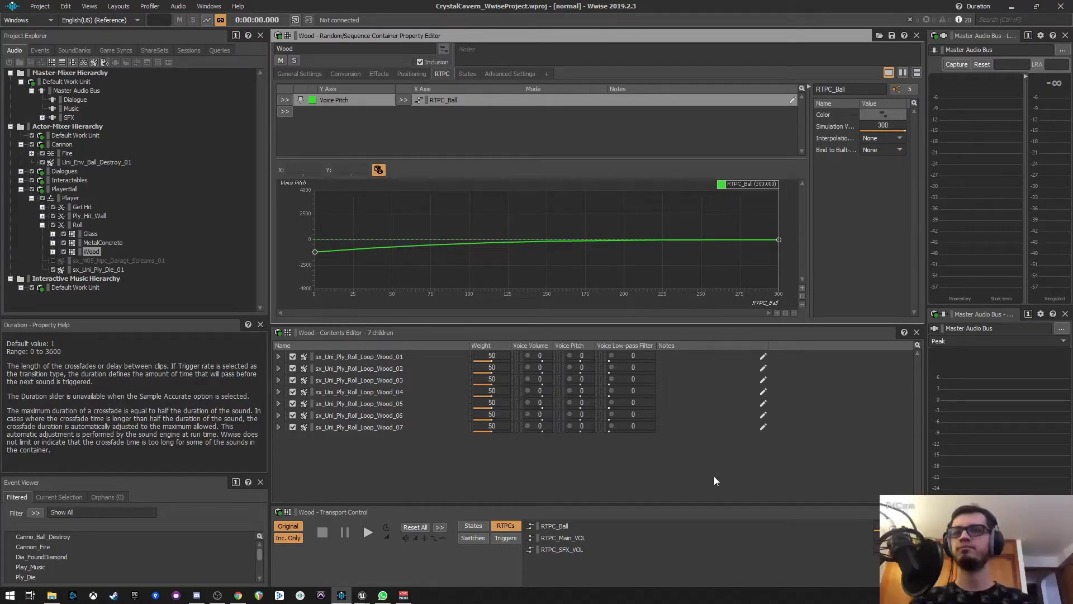
click(367, 532)
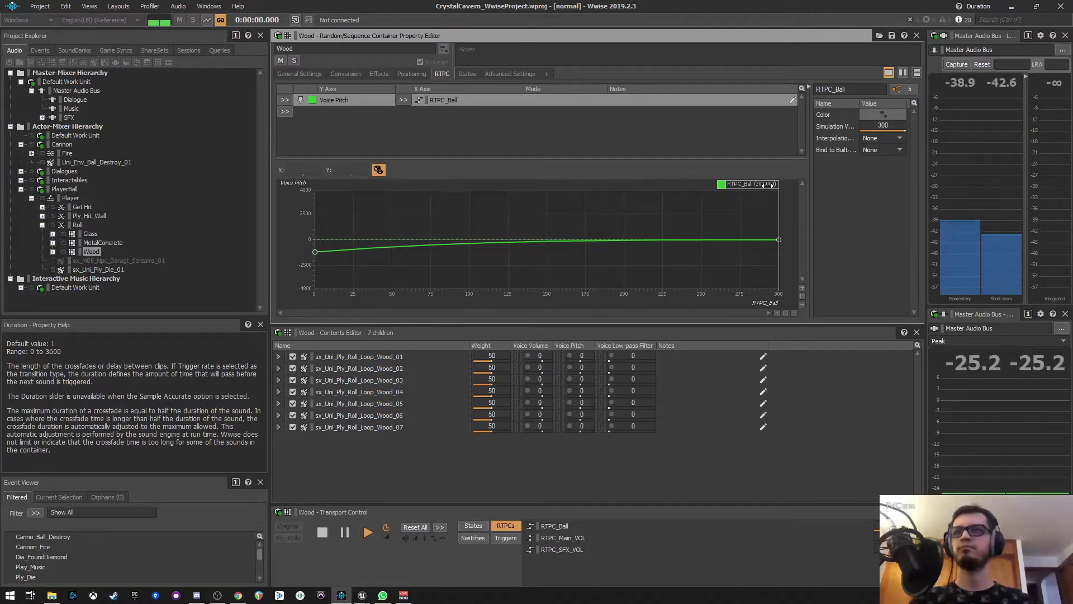
drag(770, 185, 357, 197)
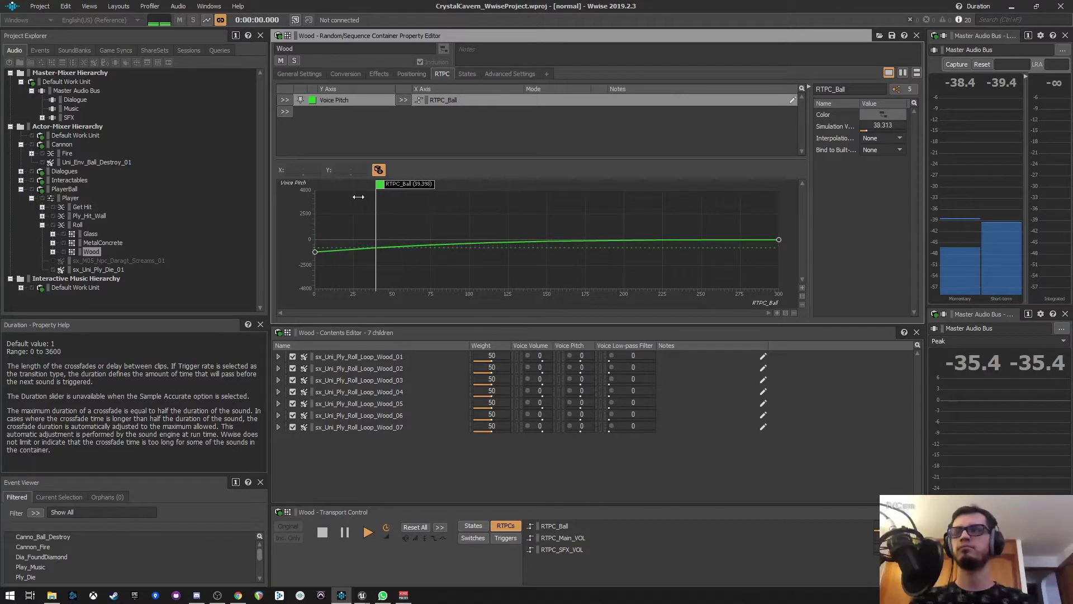
mouse_move(357, 198)
mouse_down()
mouse_move(298, 205)
mouse_move(811, 202)
mouse_up()
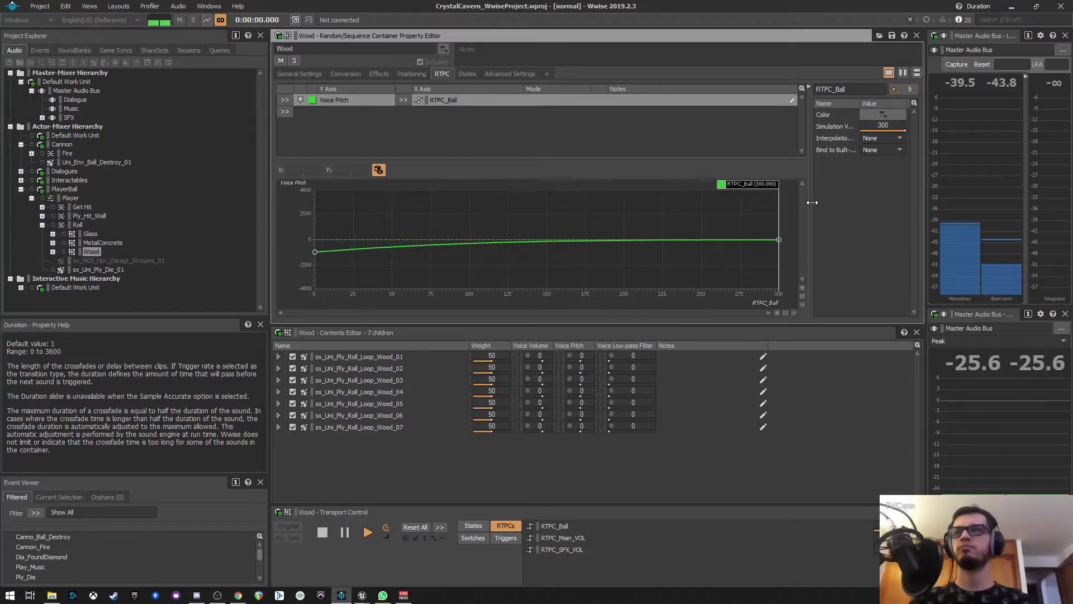
Step: On Wood's general settings, inspect the transition duration randomizer and close it
click(302, 73)
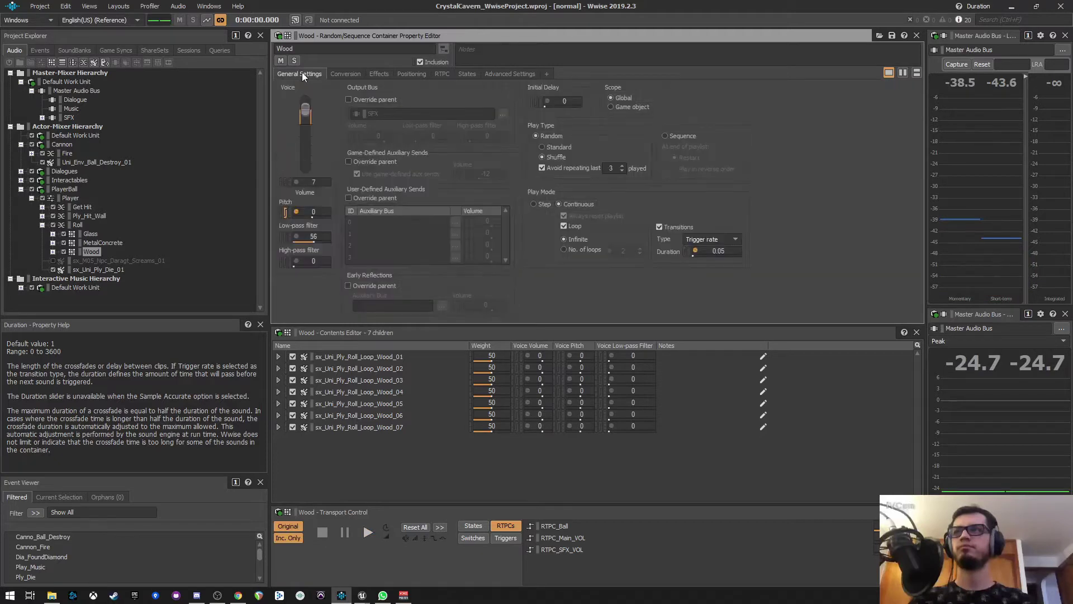
click(694, 250)
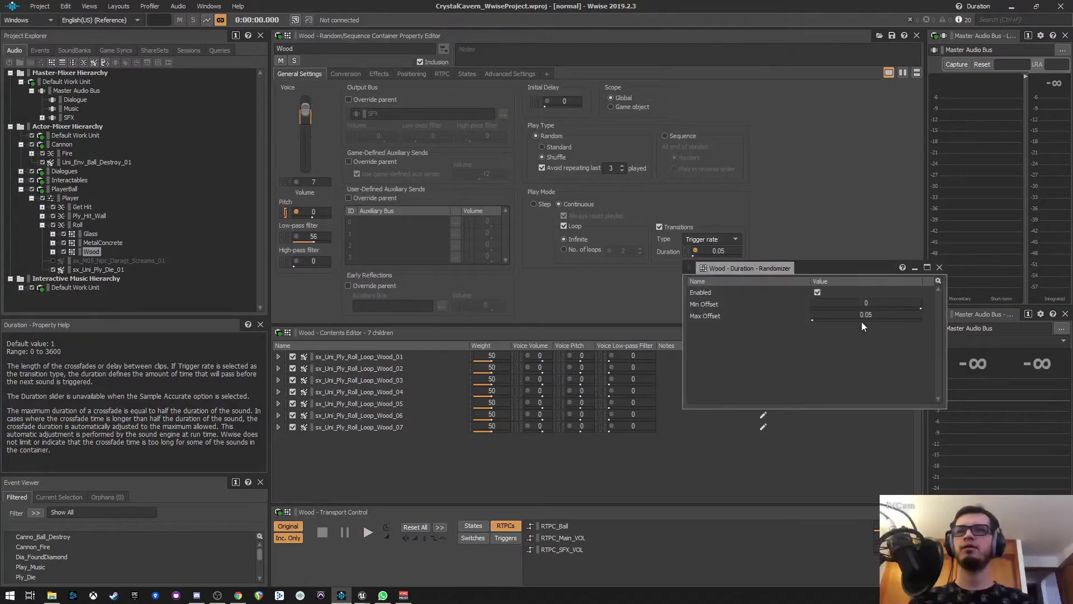
click(939, 267)
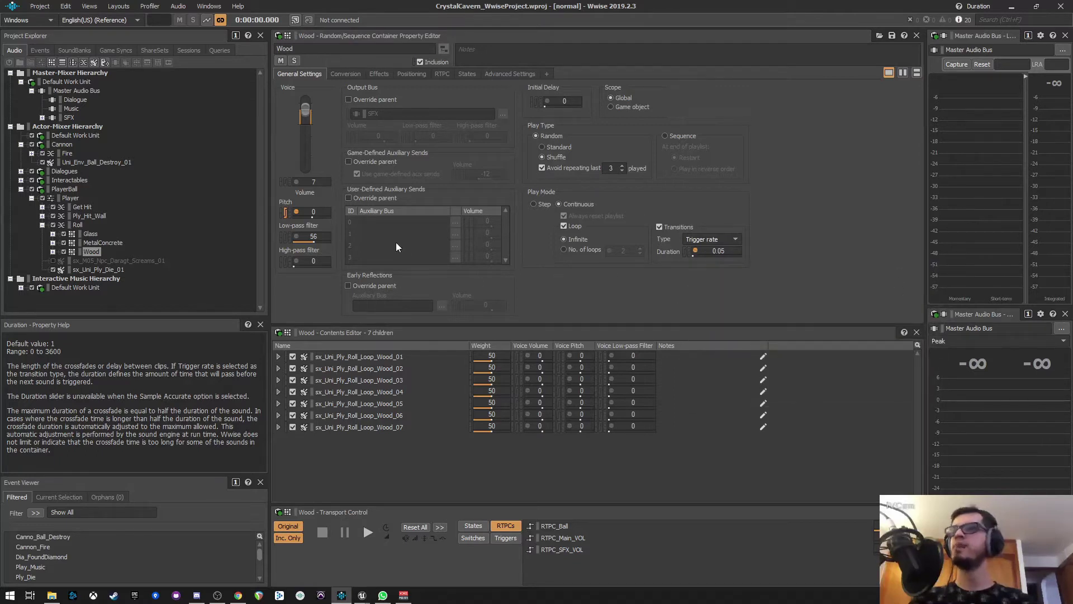
Step: Review the Roll blend container's general settings, RTPC_Ball volume curve and effects list
click(69, 226)
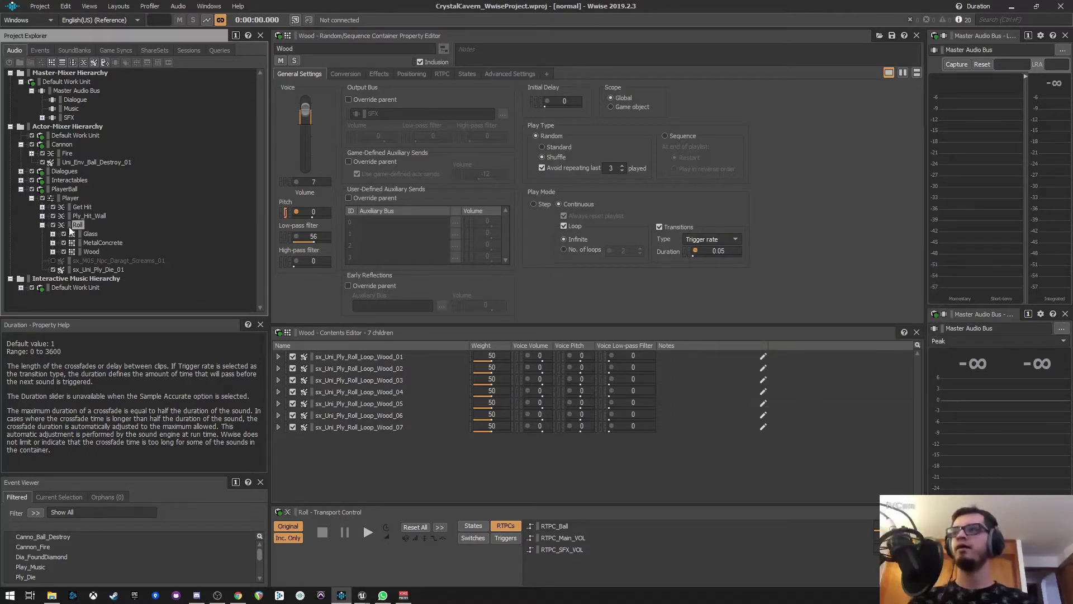
click(385, 73)
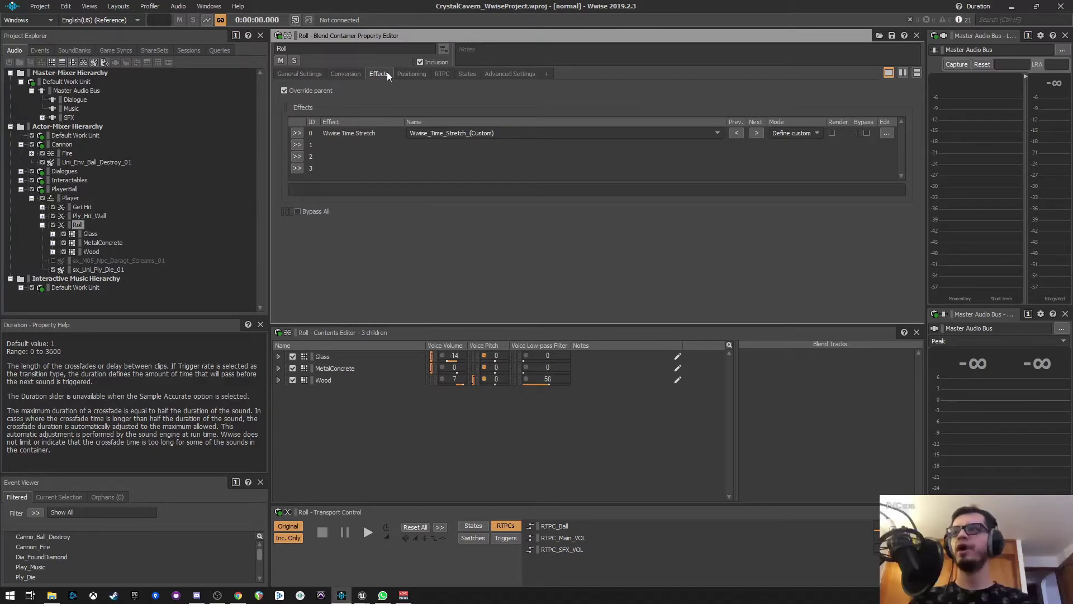
click(313, 74)
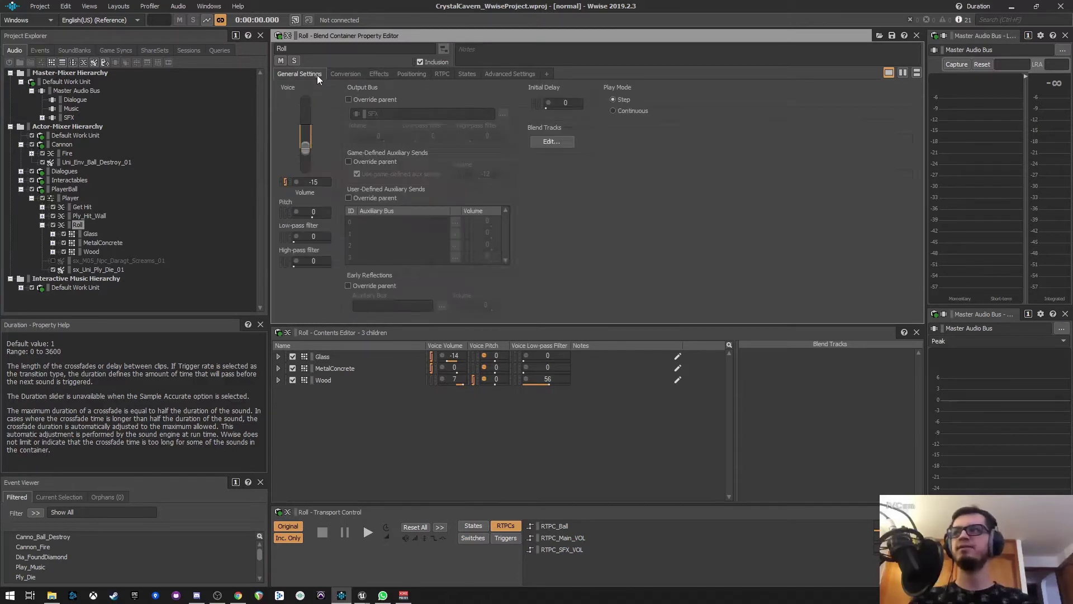
click(442, 74)
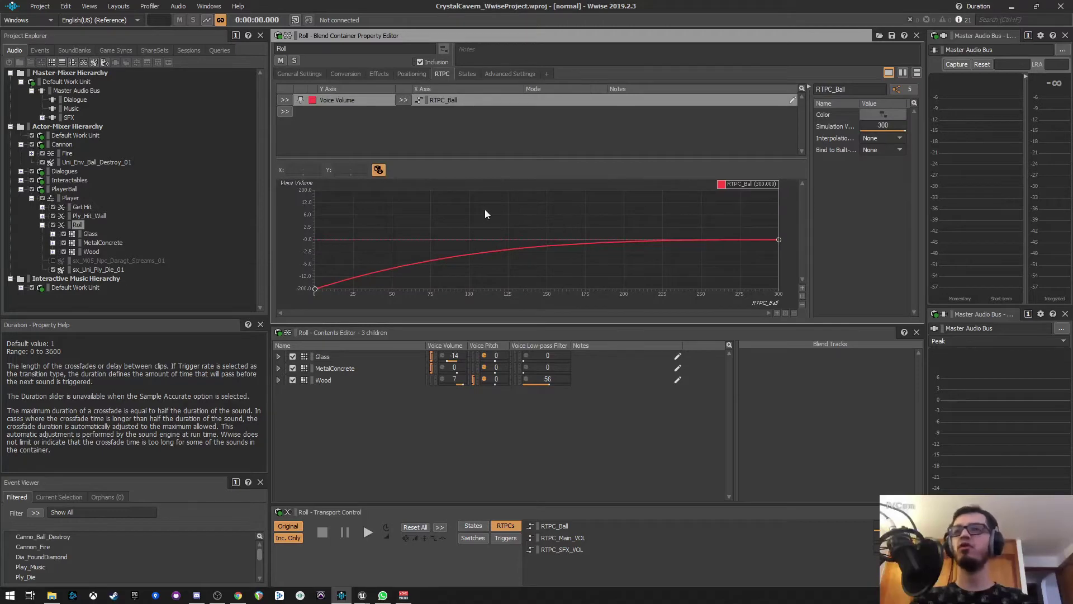
click(376, 77)
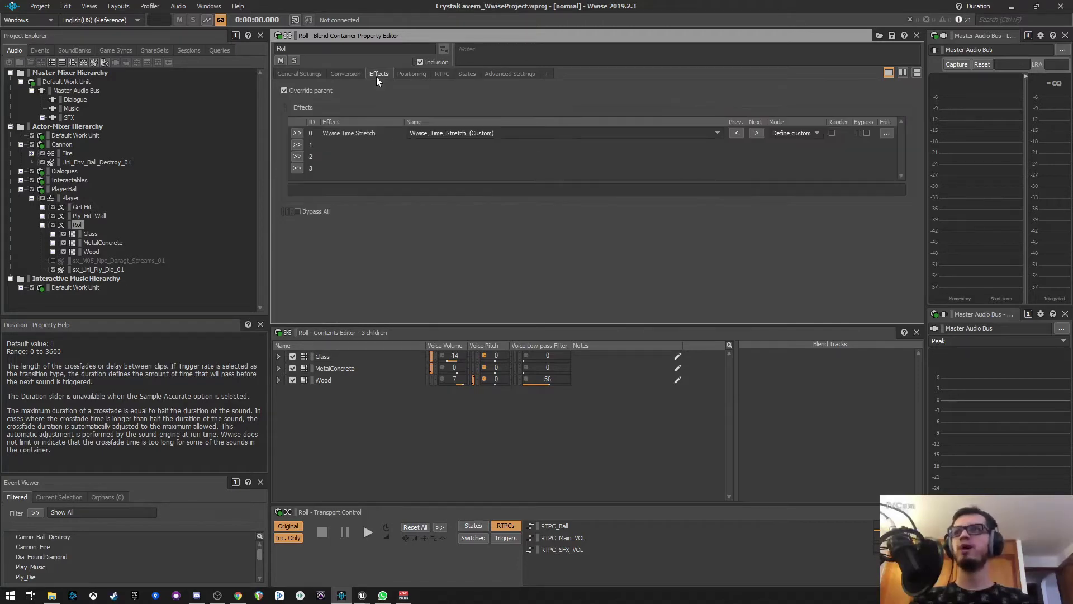
Step: Open Wwise_Time_Stretch and audition Roll while lowering ball speed on its curve
double_click(352, 133)
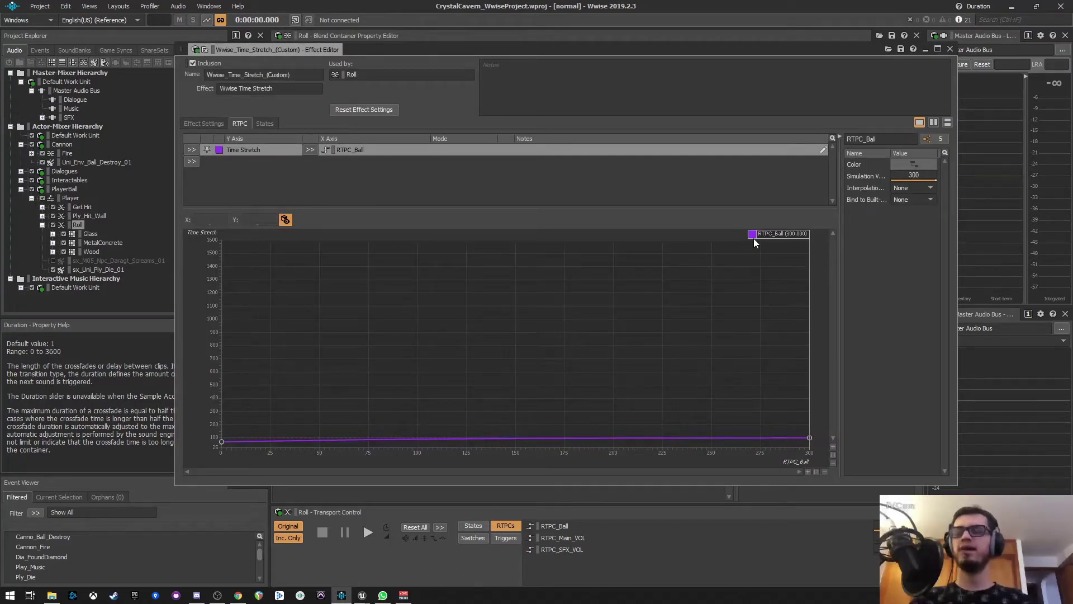
key(space)
mouse_move(754, 242)
mouse_down()
mouse_move(198, 241)
mouse_move(333, 248)
mouse_up()
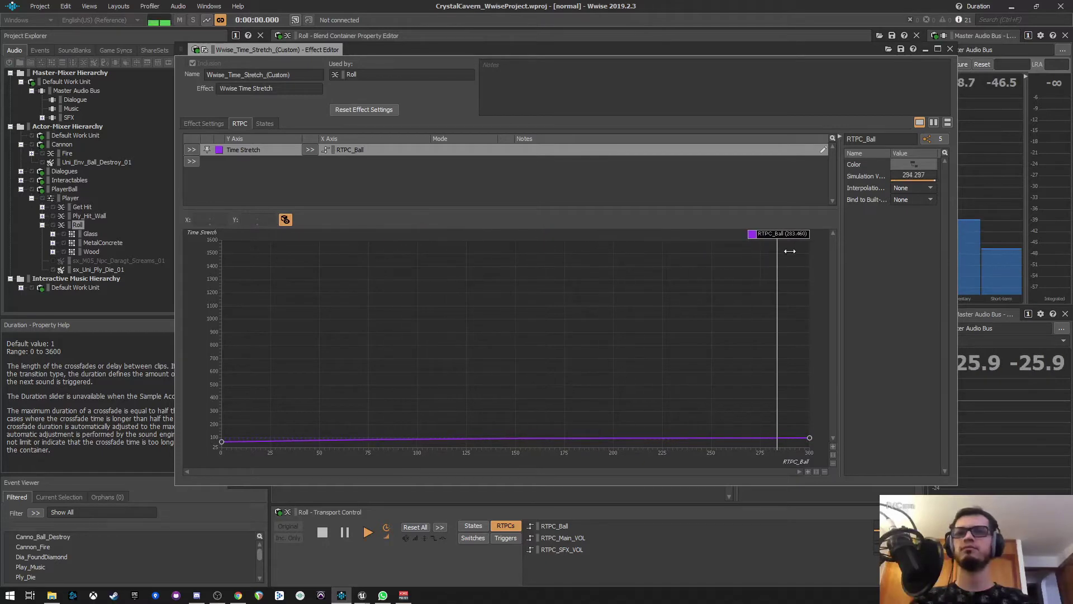
Step: Return ball speed to 300, close the Time Stretch editor, and briefly check Events
drag(333, 248, 855, 159)
click(952, 50)
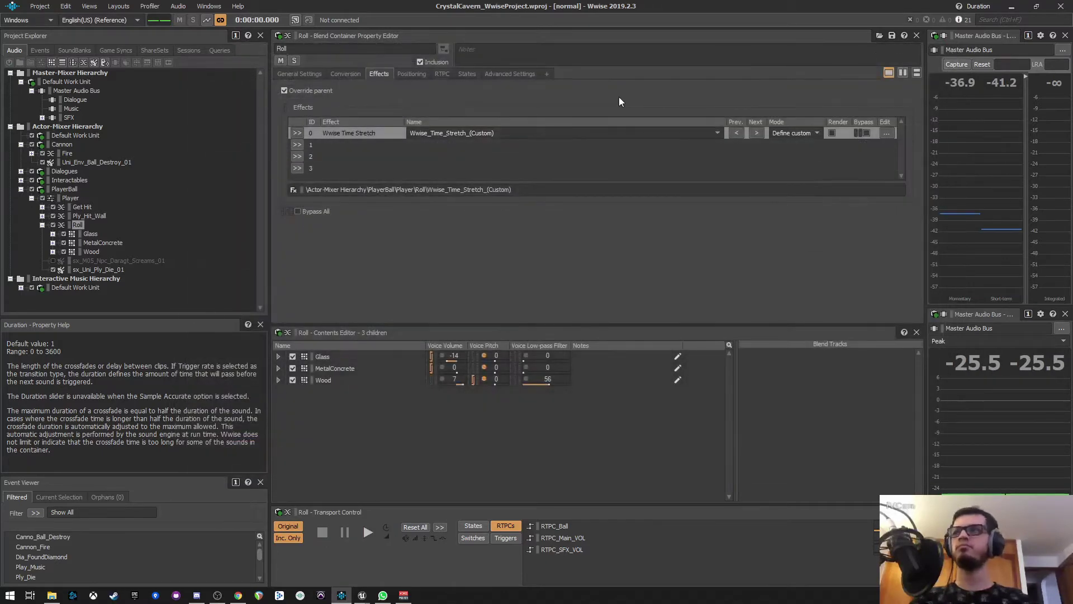
click(300, 74)
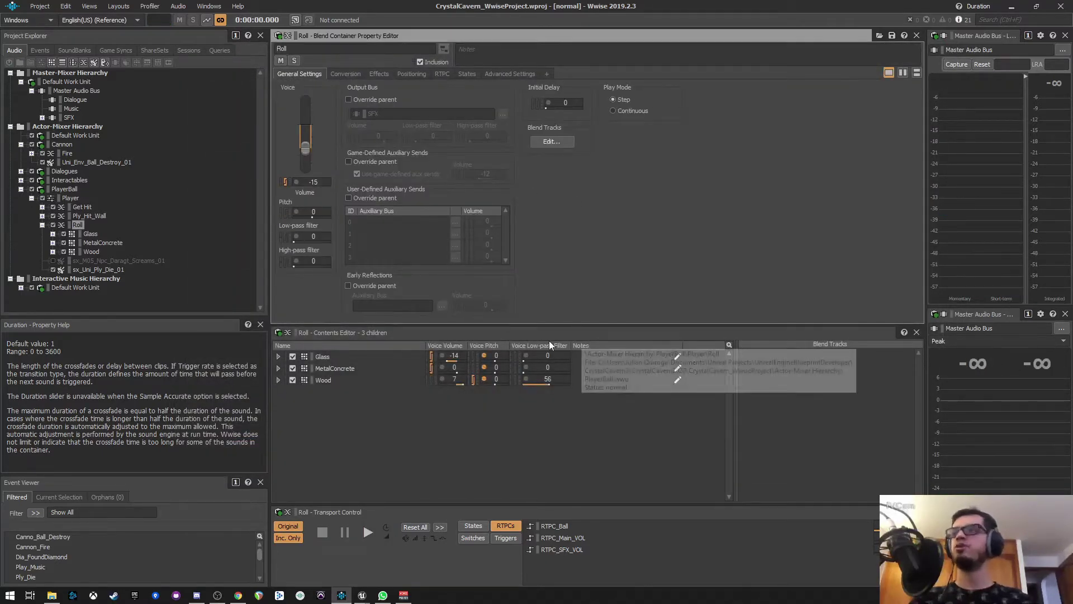
click(39, 51)
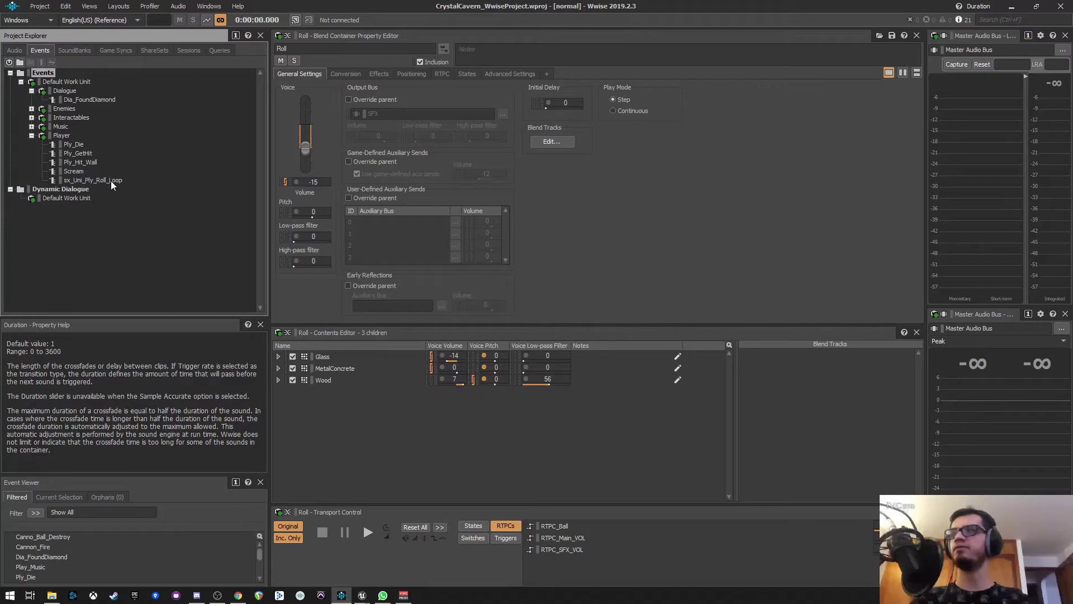
click(13, 51)
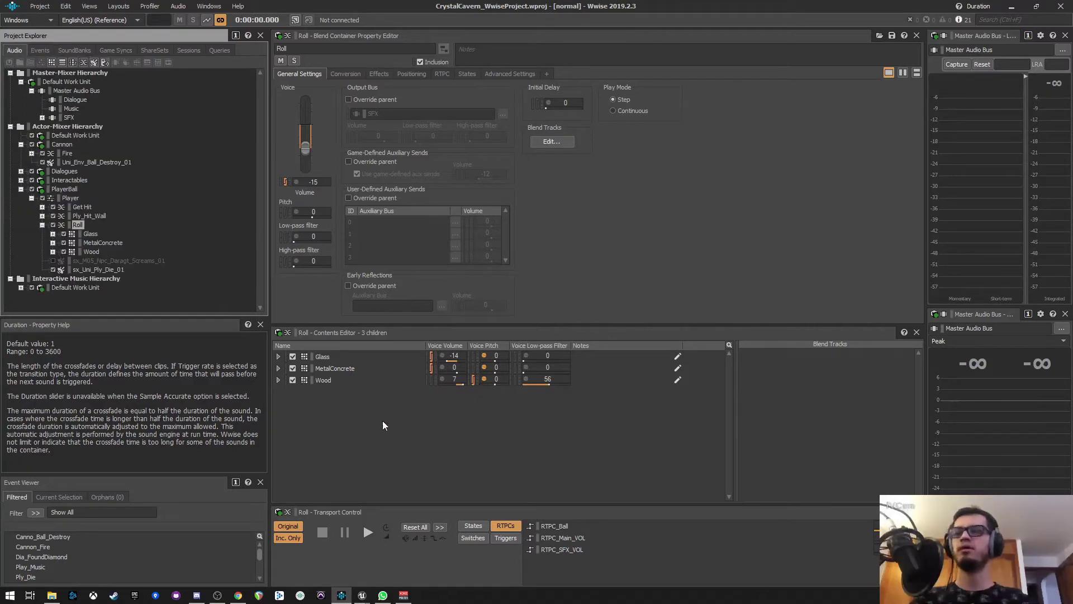
mouse_move(362, 596)
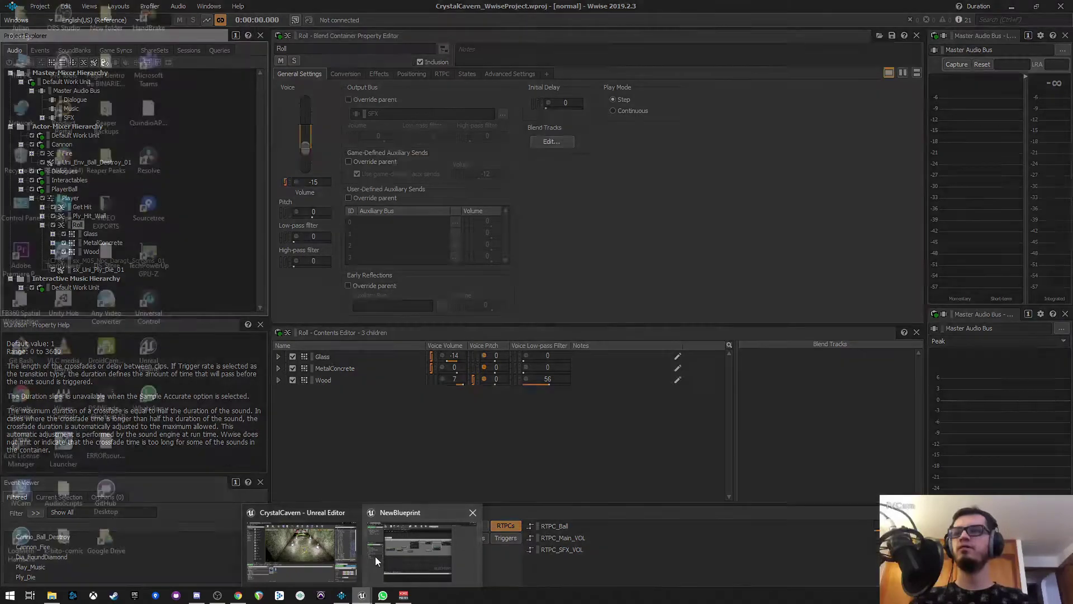
Step: Bring up BP_PlayerPawn's 'Play Roll if moving' Event Tick graph in Unreal Editor
click(284, 544)
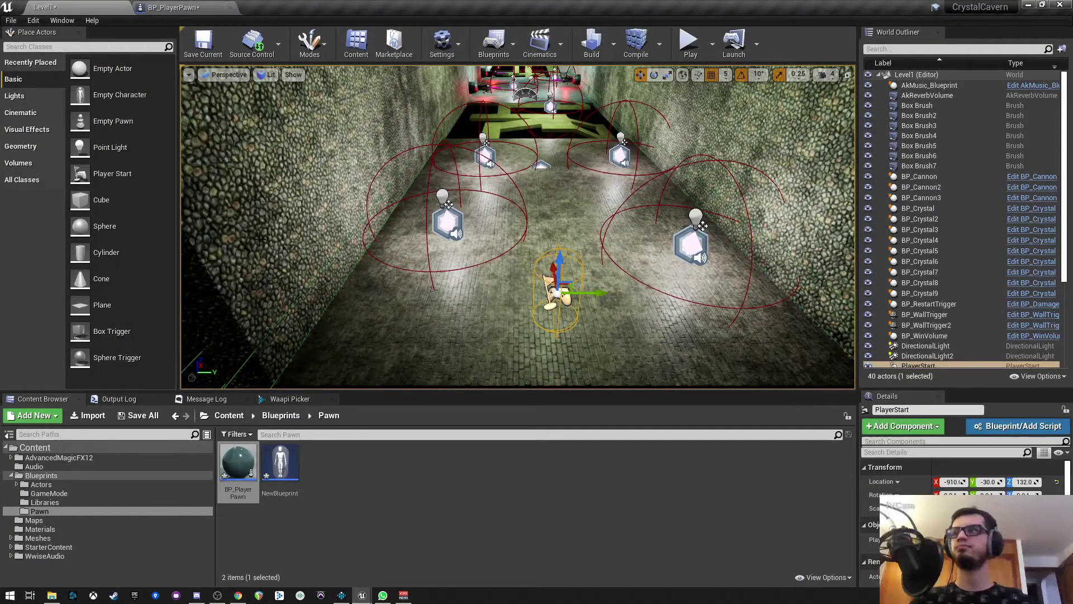
click(177, 7)
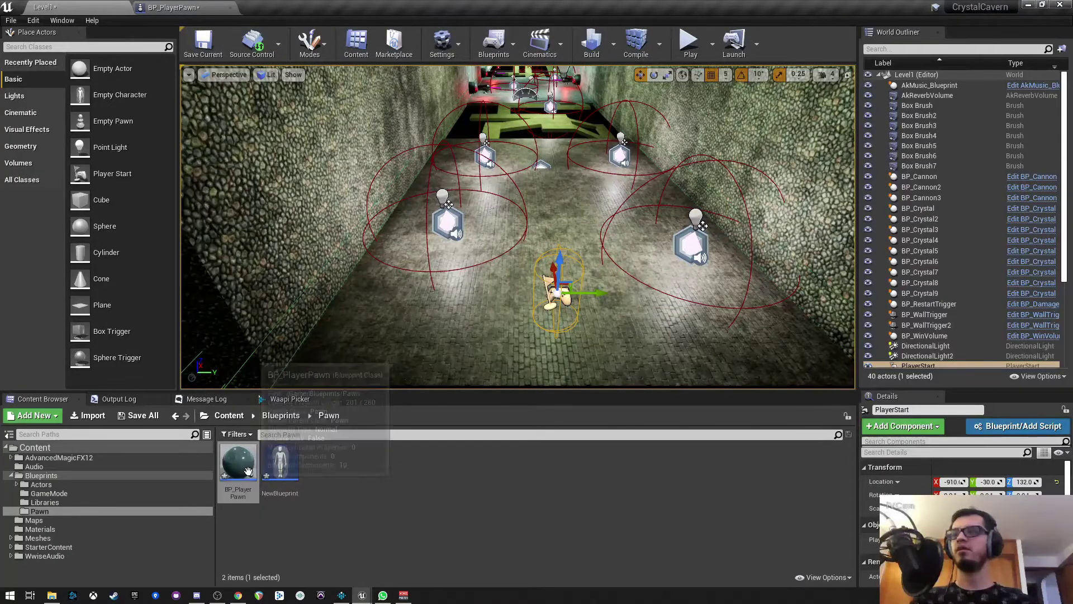
click(176, 8)
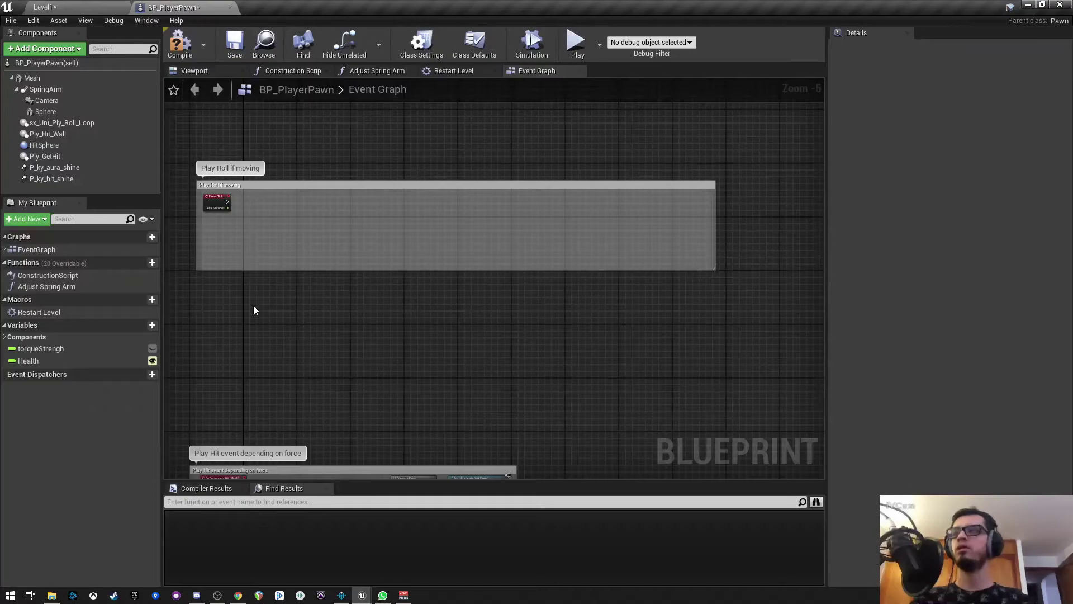
scroll(247, 315, up, 1)
scroll(314, 304, up, 3)
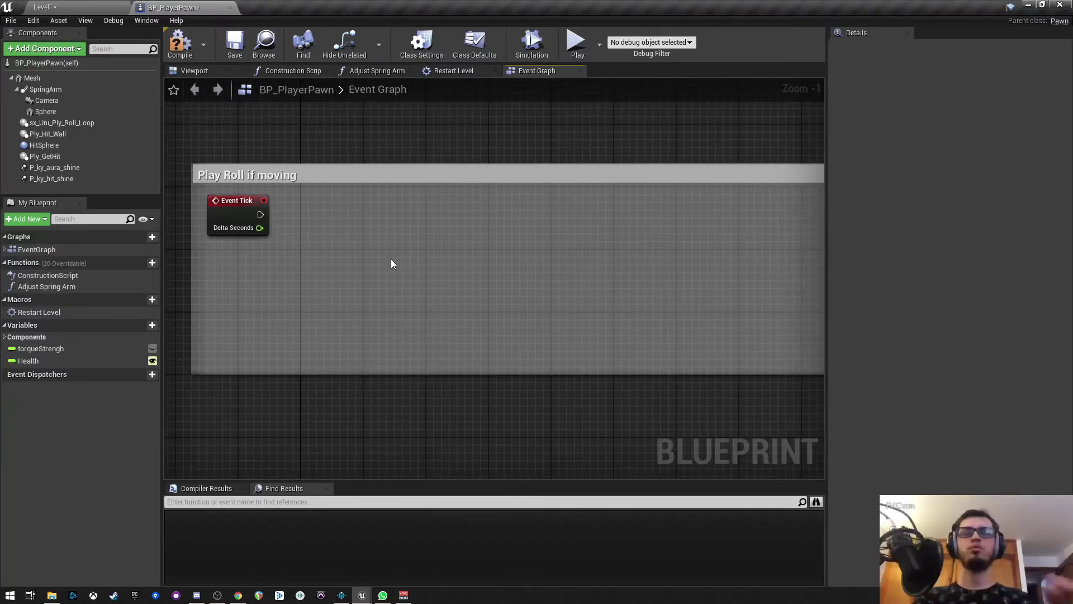
scroll(391, 263, down, 1)
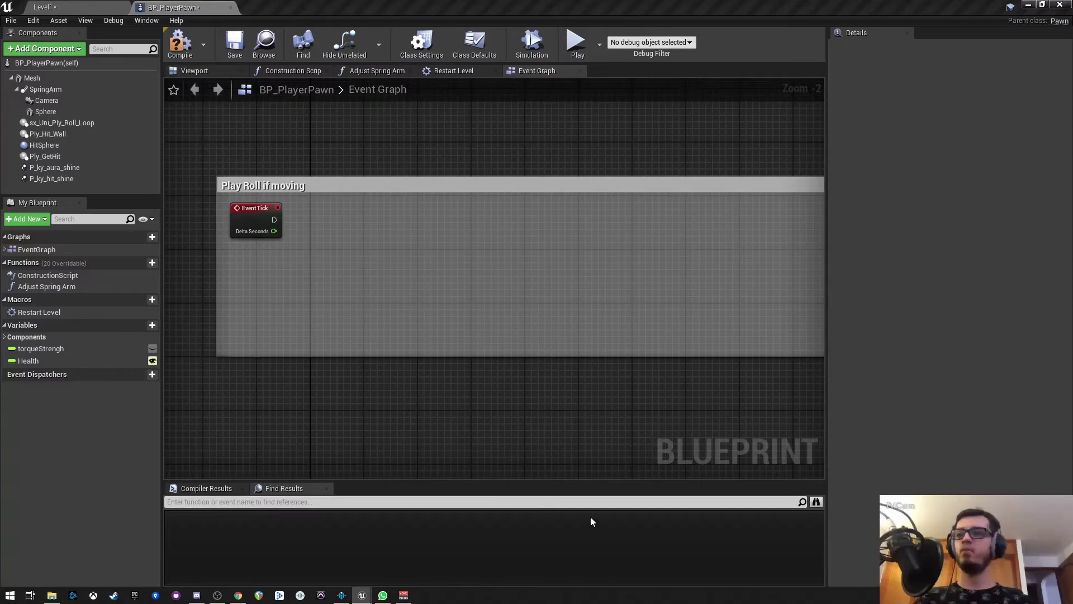
Step: Inspect RTPC_Ball under Game Parameters (range 0–300, default 1), then return to Unreal
click(341, 595)
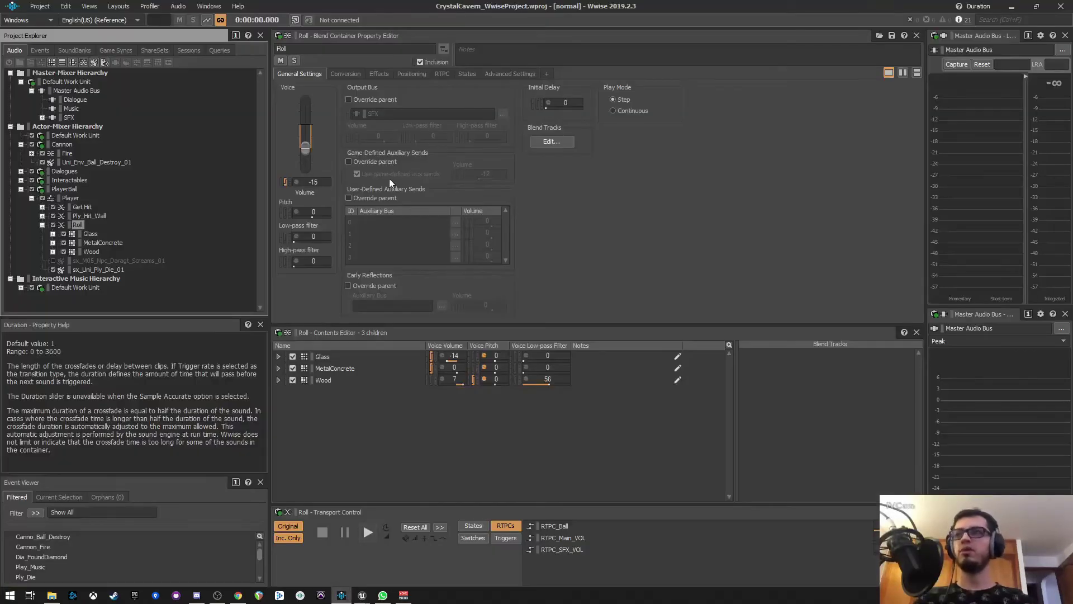
click(116, 49)
double_click(78, 118)
click(77, 126)
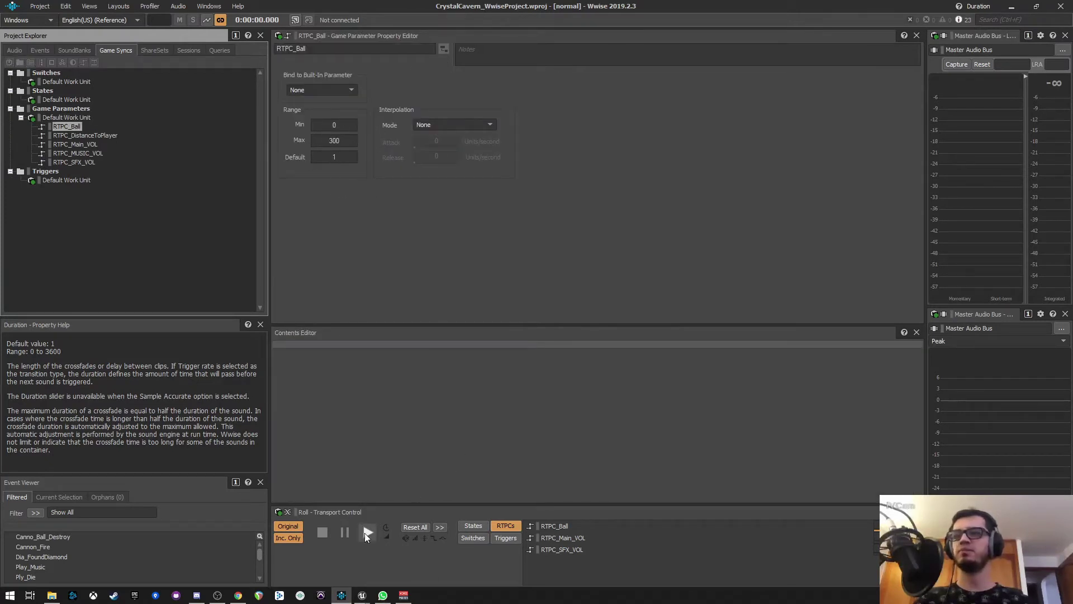
click(283, 548)
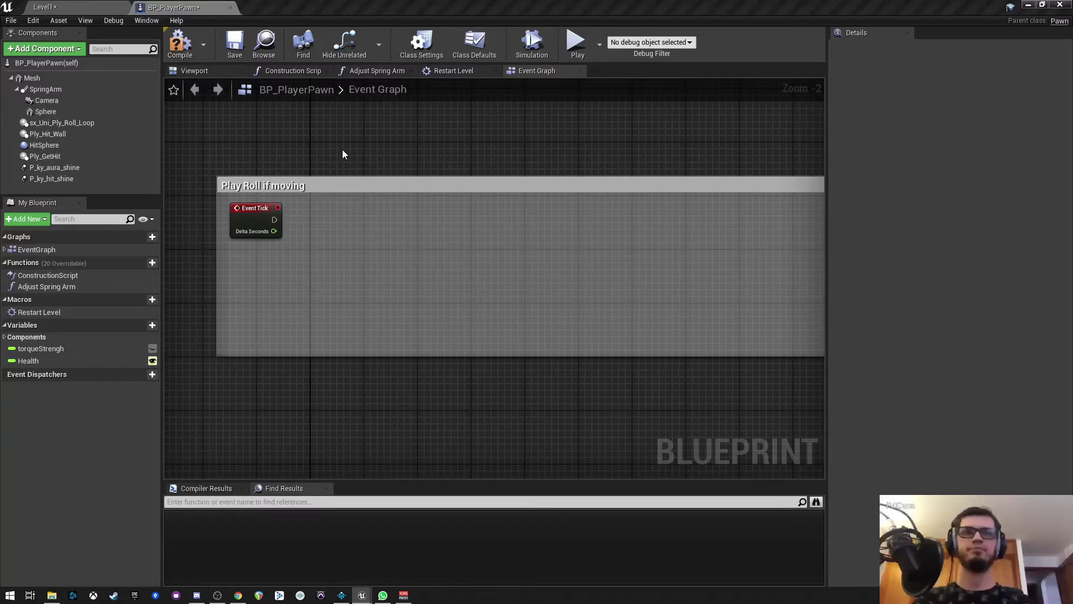
Step: Wire a Set RTPCValue node from Event Tick and assign it RTPC_Ball
right_drag(294, 145, 247, 142)
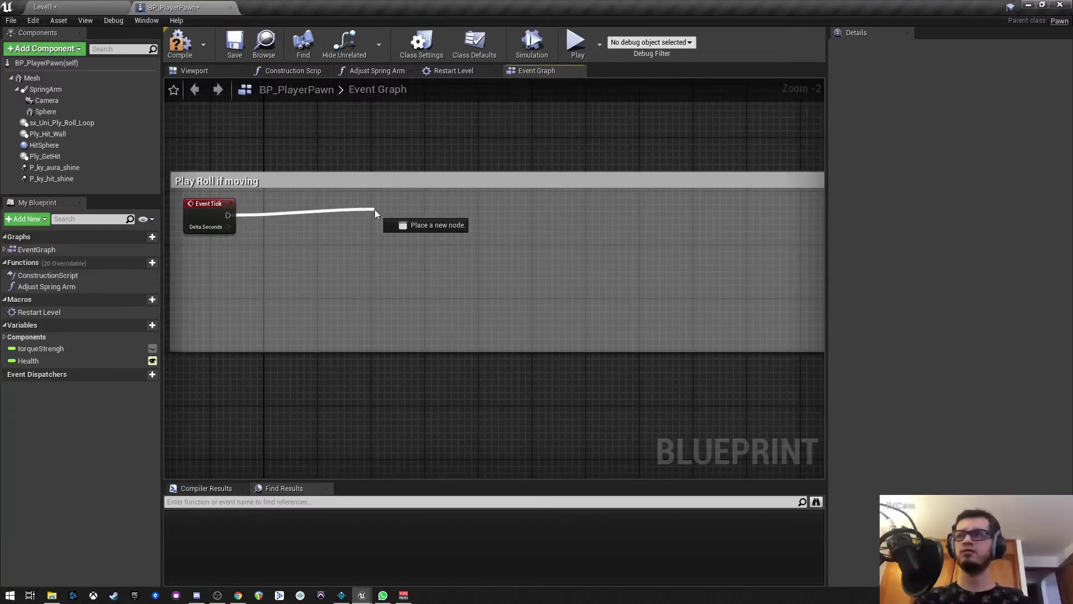
drag(227, 215, 375, 209)
text(set r)
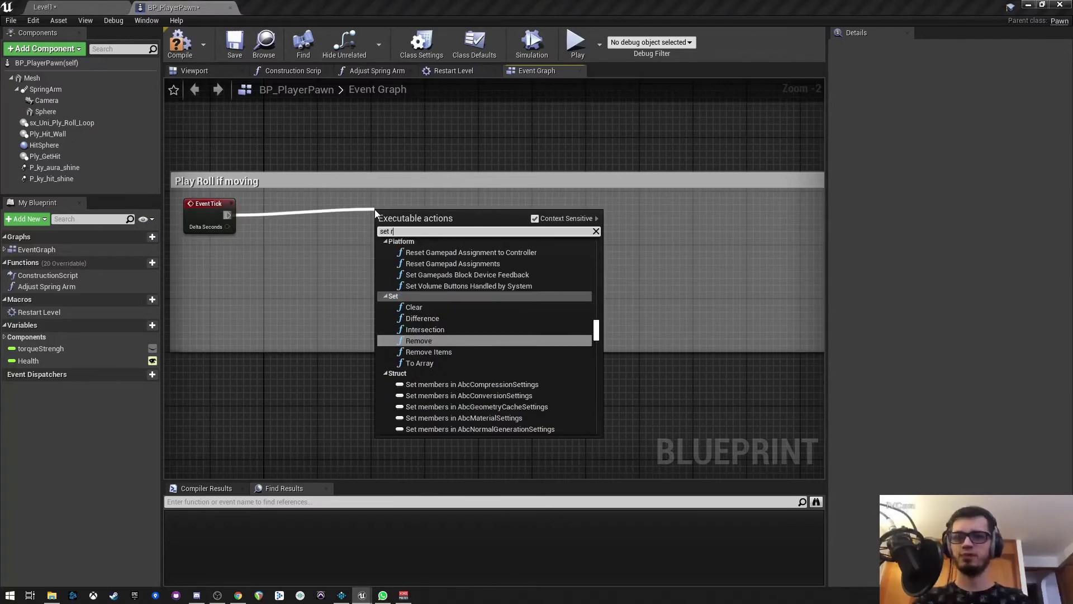
text(tpc)
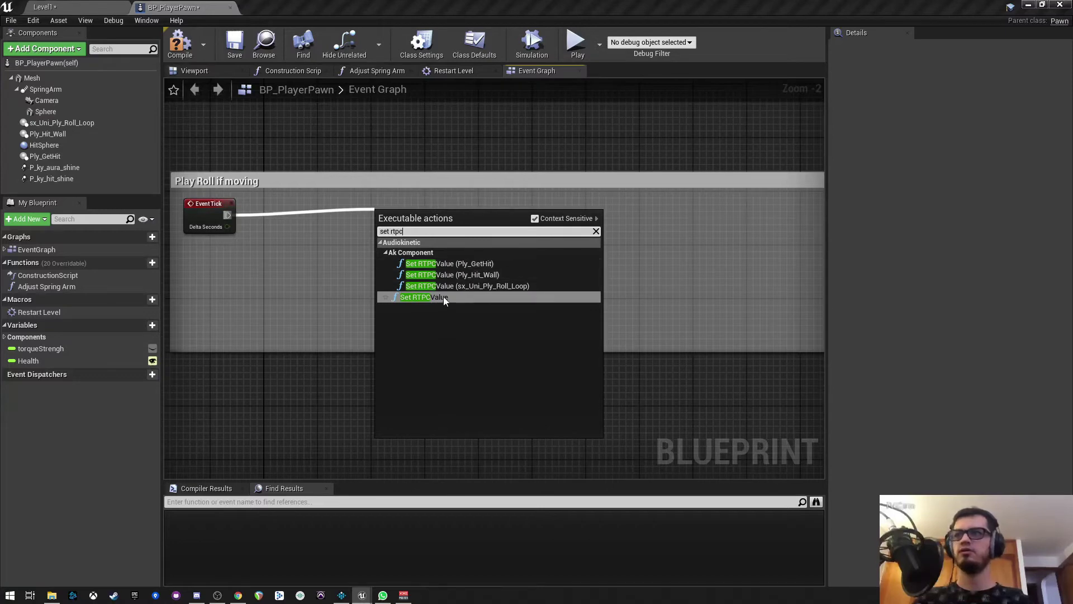
click(443, 297)
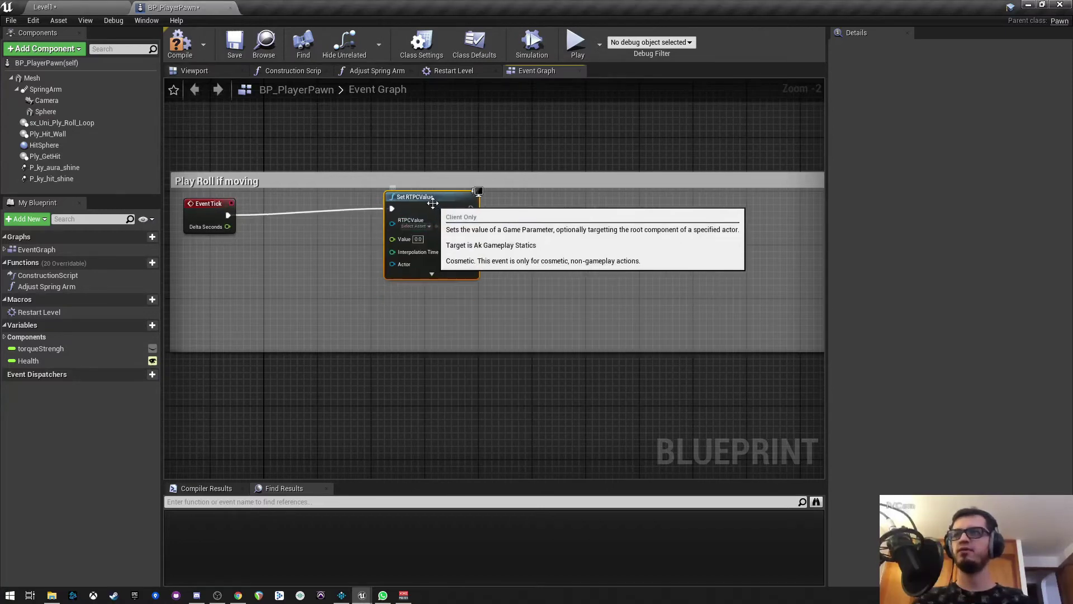
click(416, 225)
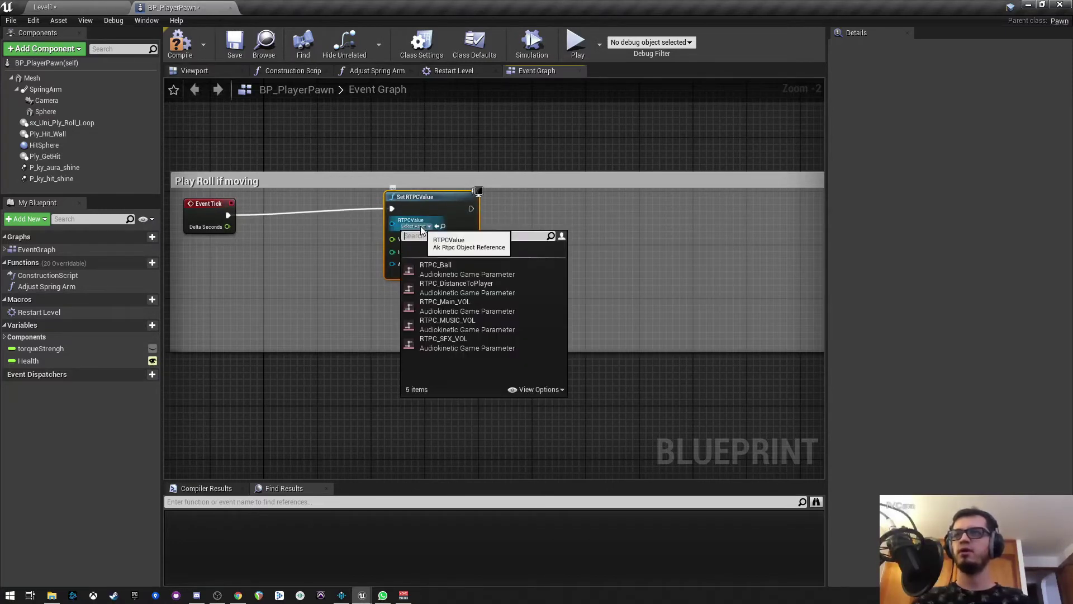
click(455, 270)
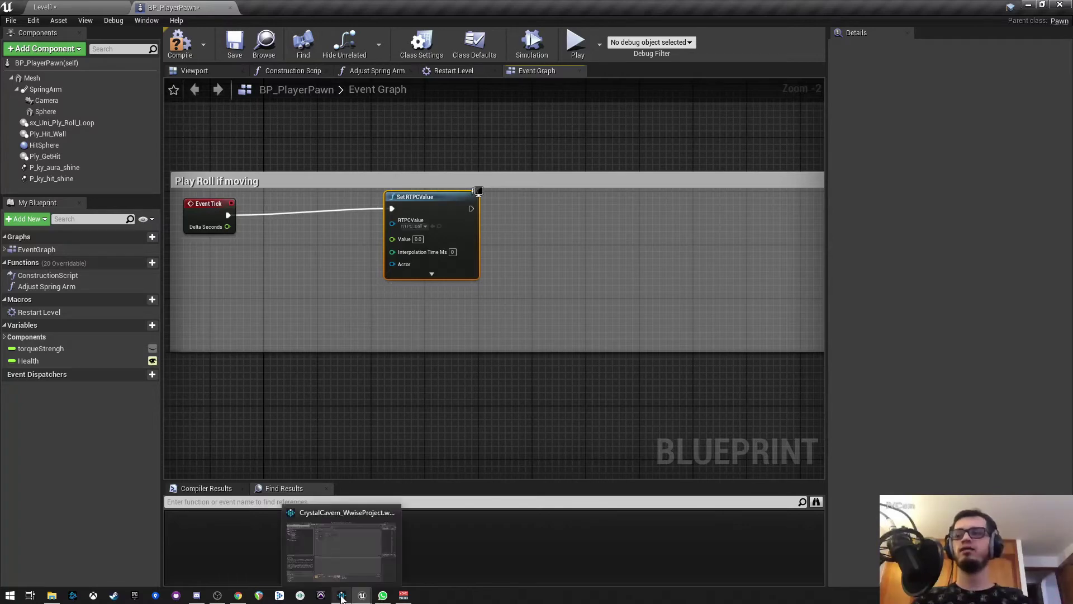
Step: Recheck the parameter in Wwise, toggle the node's advanced pins, and reposition the node
click(341, 595)
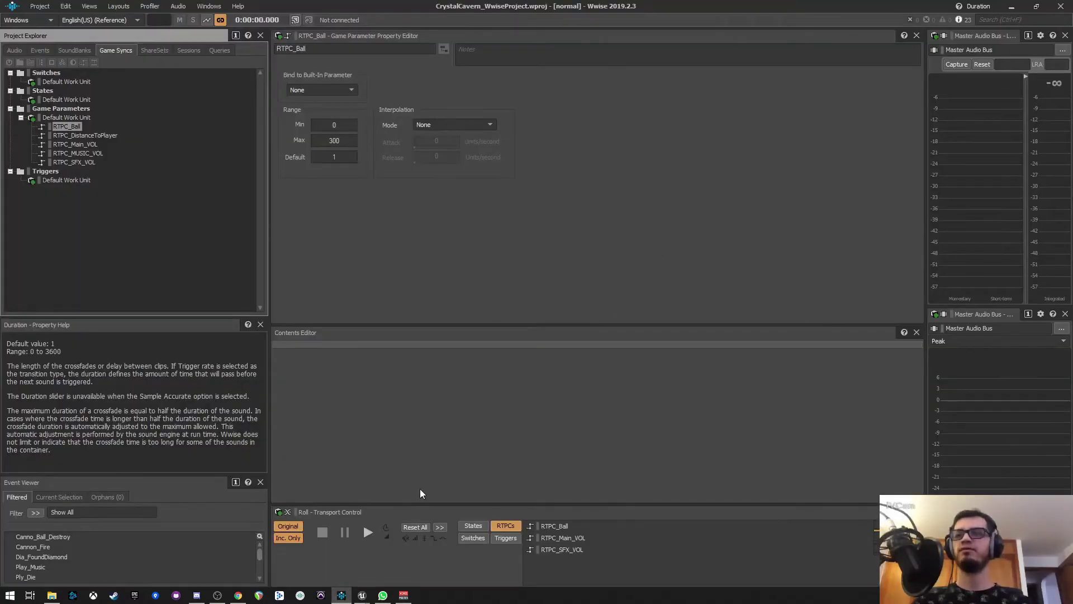
mouse_move(361, 595)
click(328, 573)
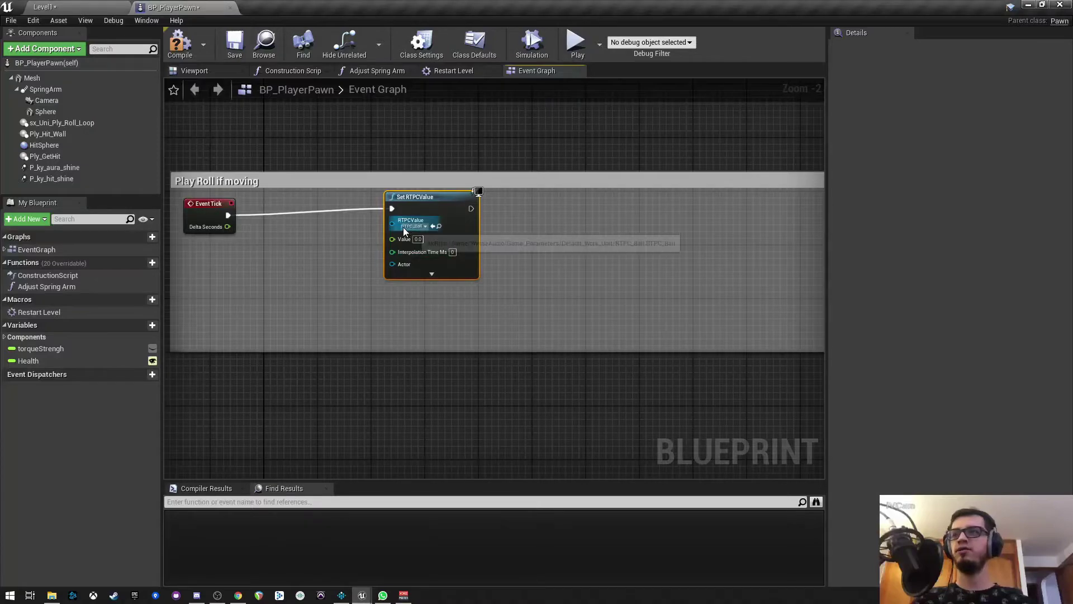
scroll(394, 224, up, 1)
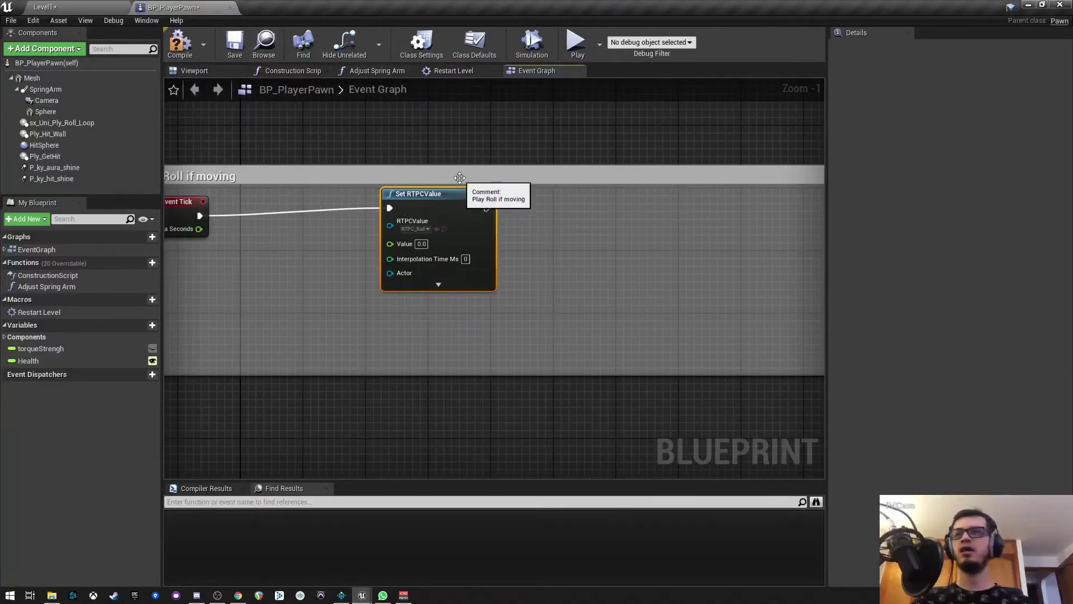
click(439, 286)
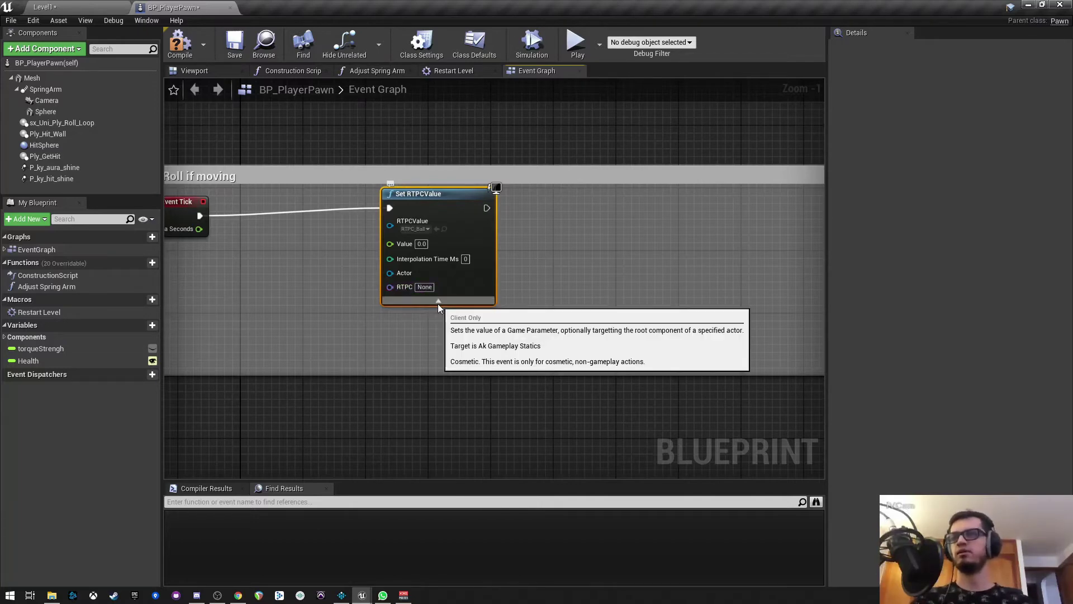
click(438, 300)
right_drag(438, 303, 515, 313)
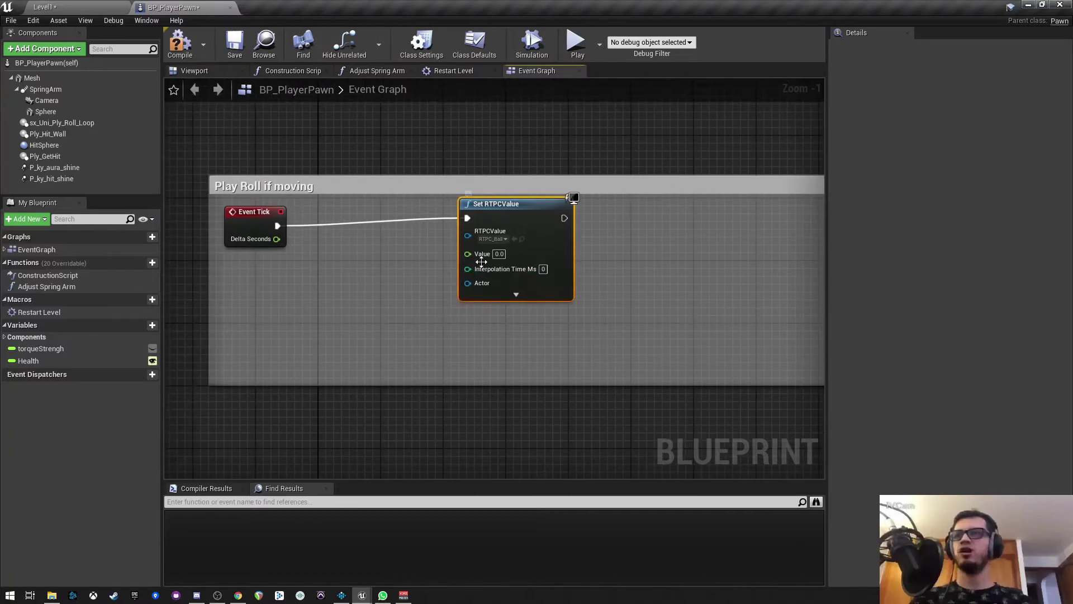
drag(533, 214, 545, 217)
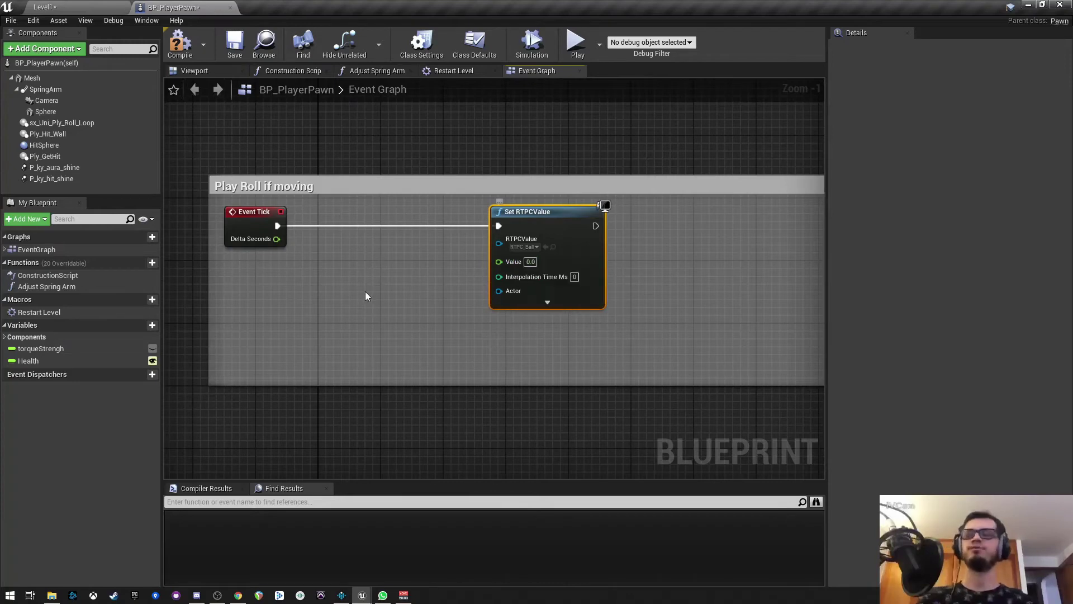
Step: Add a Get Velocity node below Event Tick and feed it into a Vector Length node
right_click(318, 298)
text(get veloc)
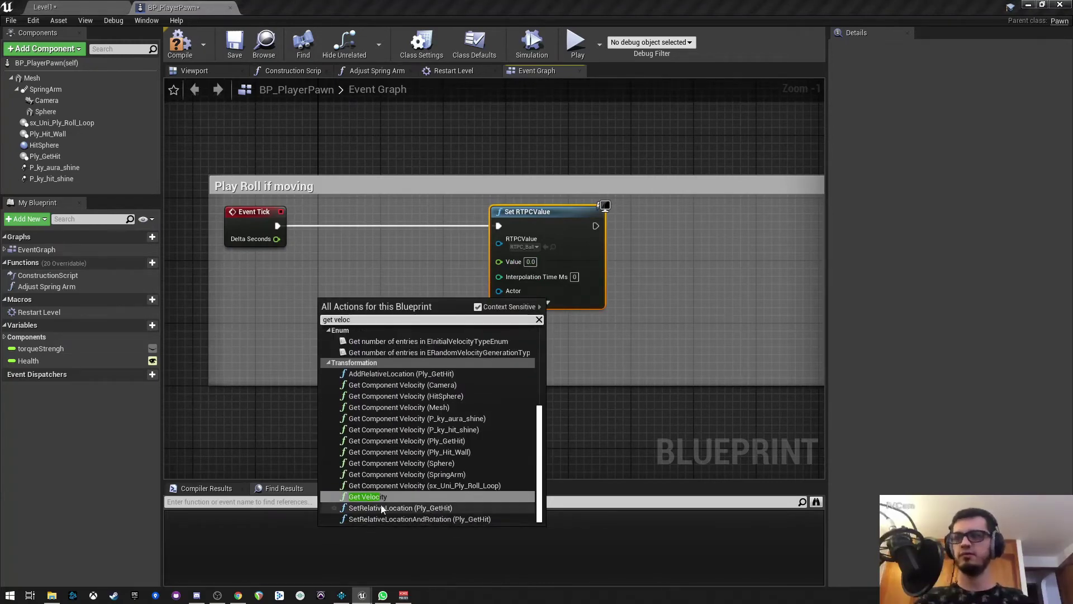
click(381, 496)
drag(360, 308, 294, 310)
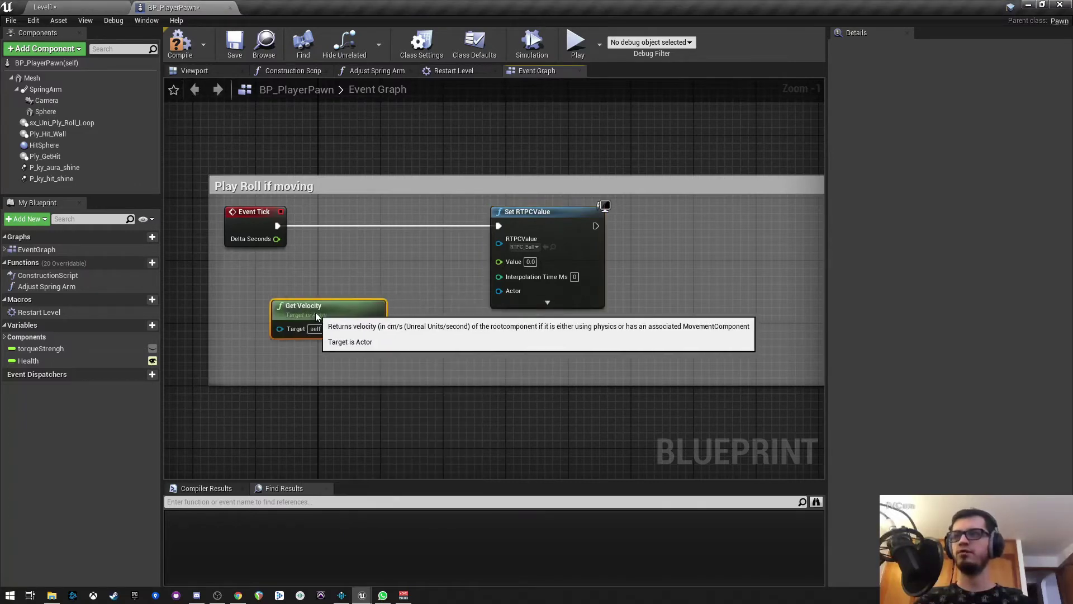
right_drag(400, 336, 366, 325)
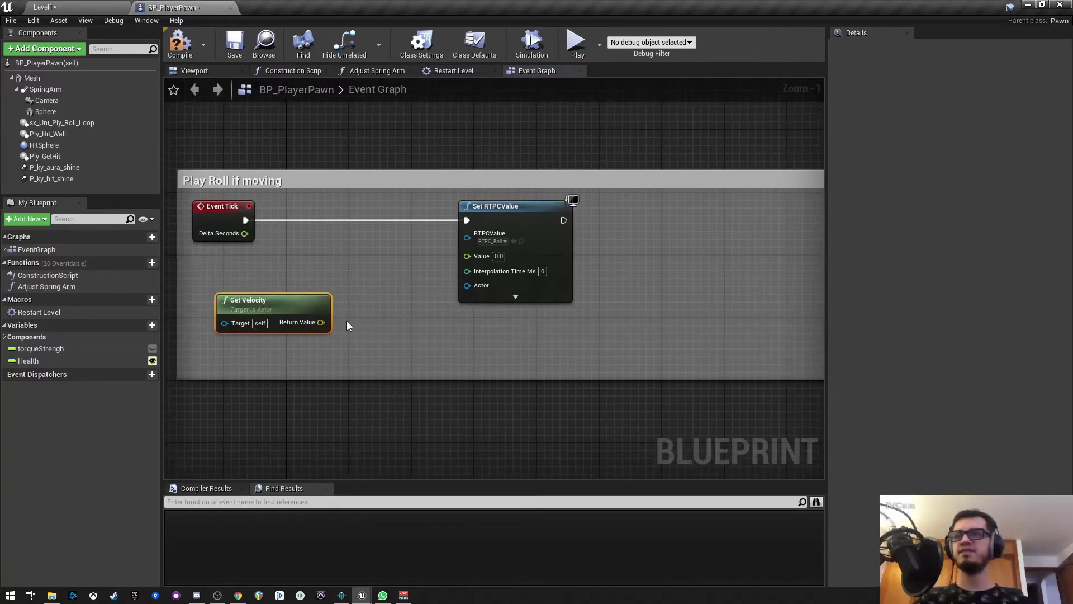
drag(322, 323, 382, 331)
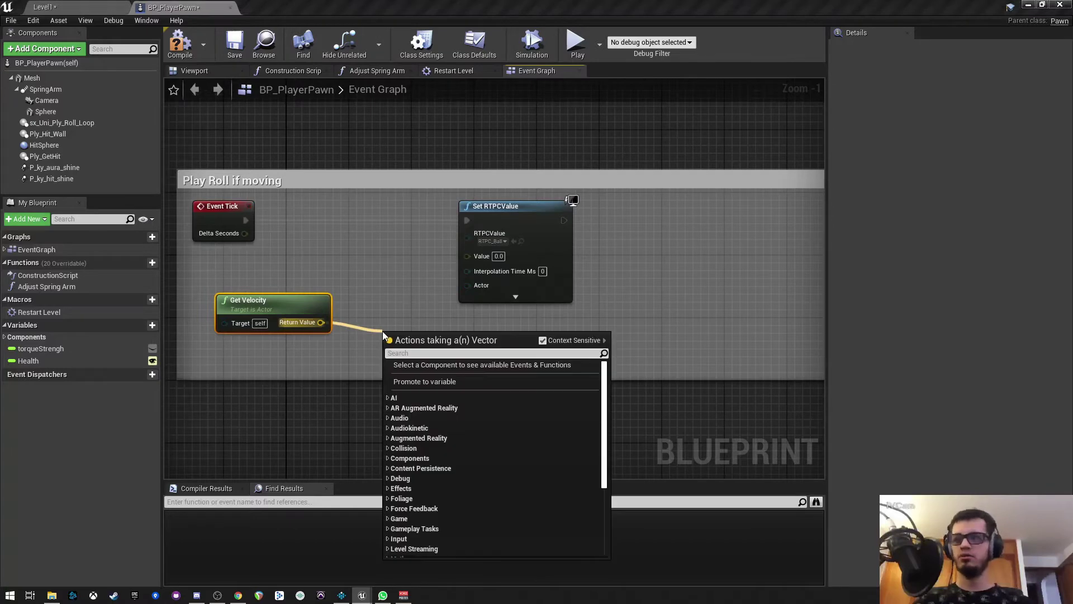
text(length)
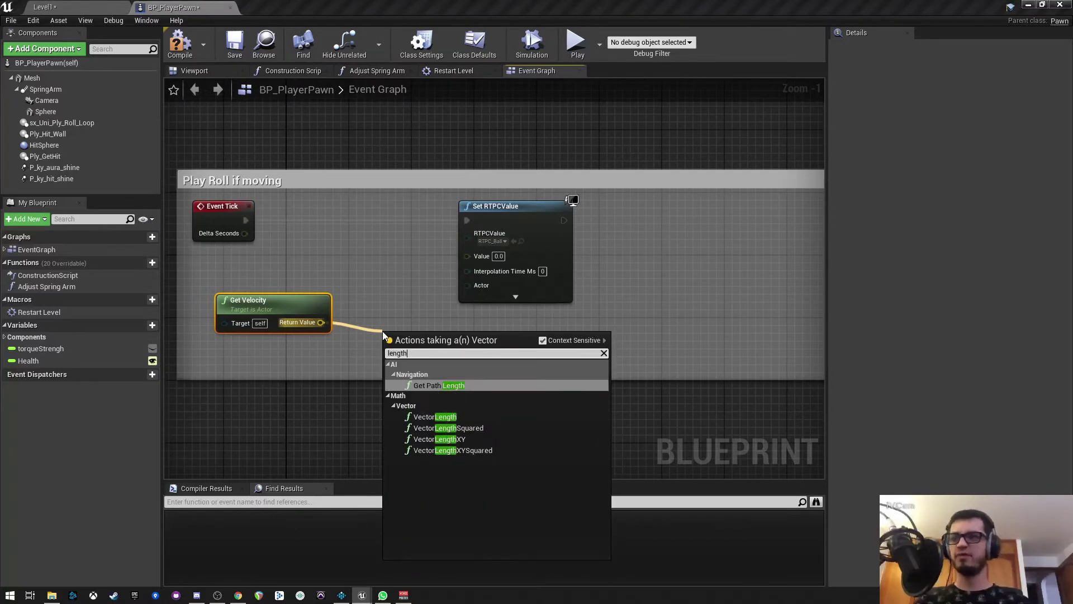
click(465, 416)
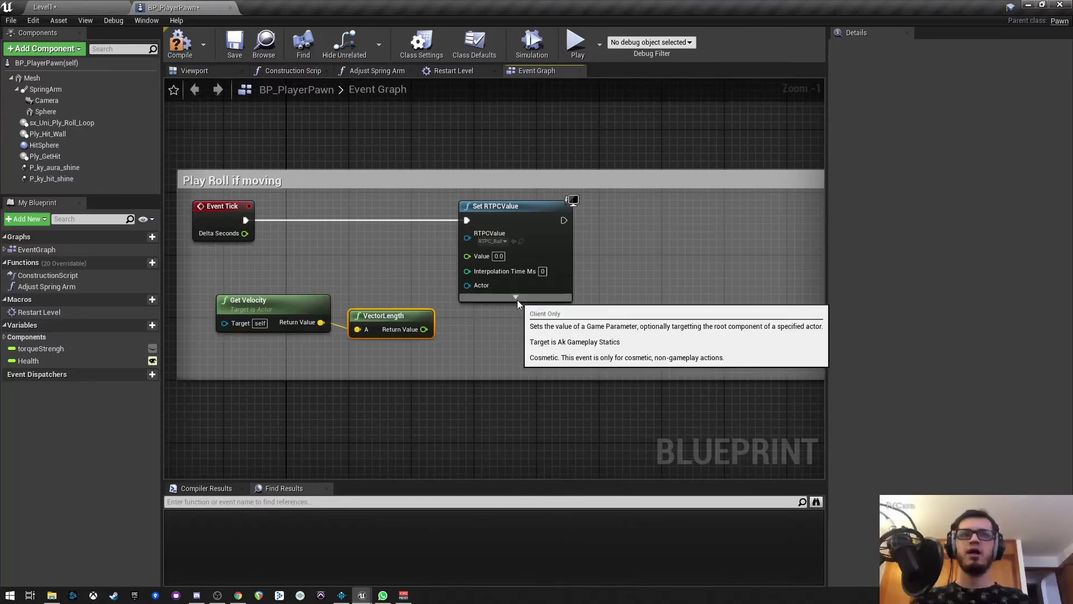
Step: Print the vector length with Print String, rewiring Event Tick from Set RTPCValue to it
right_drag(534, 331, 488, 329)
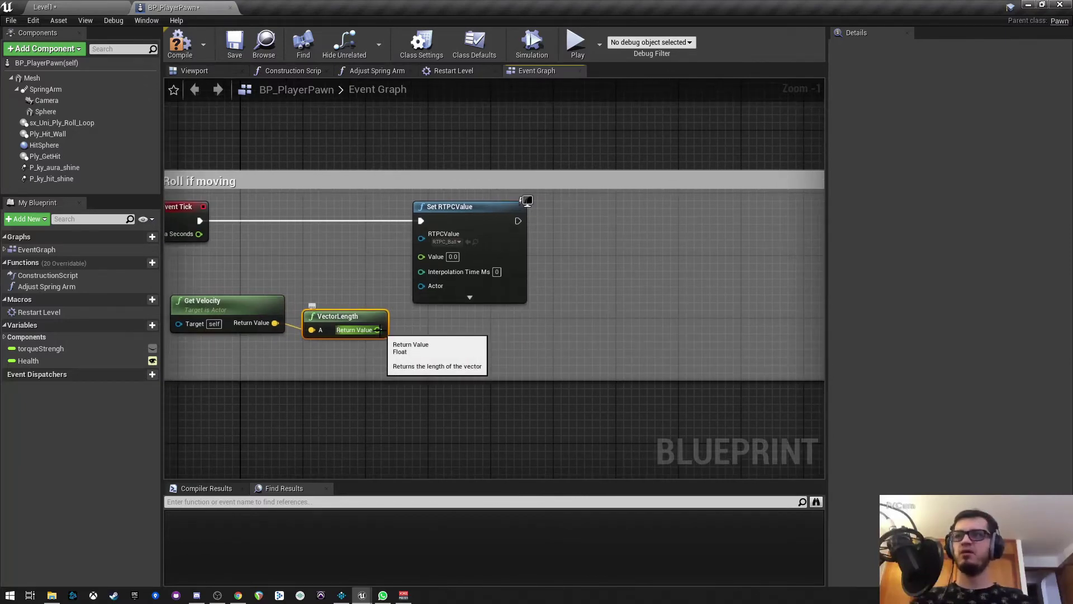
drag(378, 330, 455, 334)
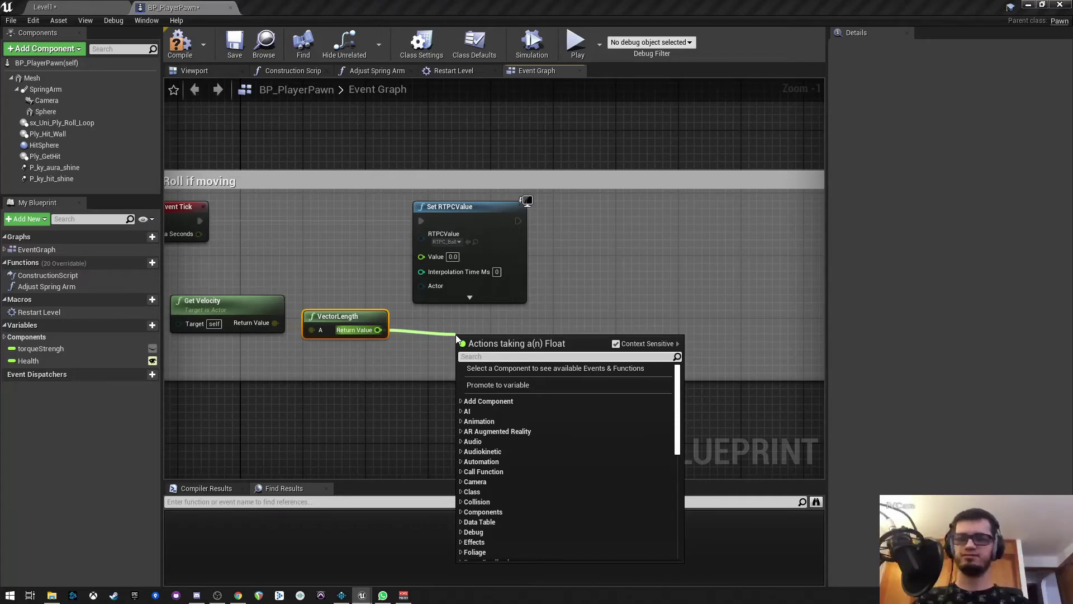
text(print string)
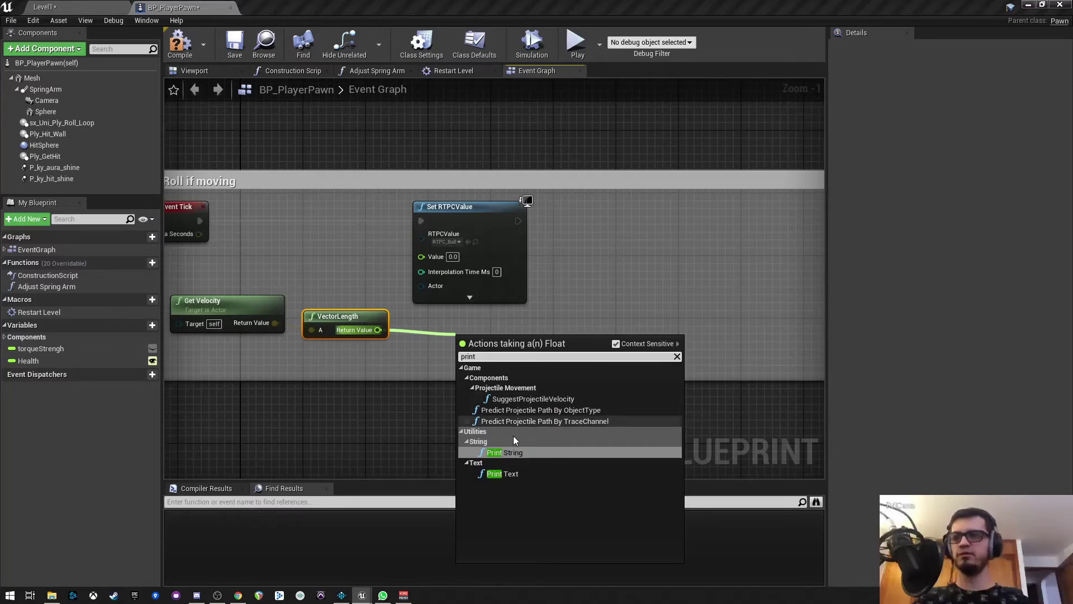
click(521, 444)
mouse_move(474, 350)
mouse_down()
mouse_move(490, 327)
mouse_move(378, 330)
mouse_up()
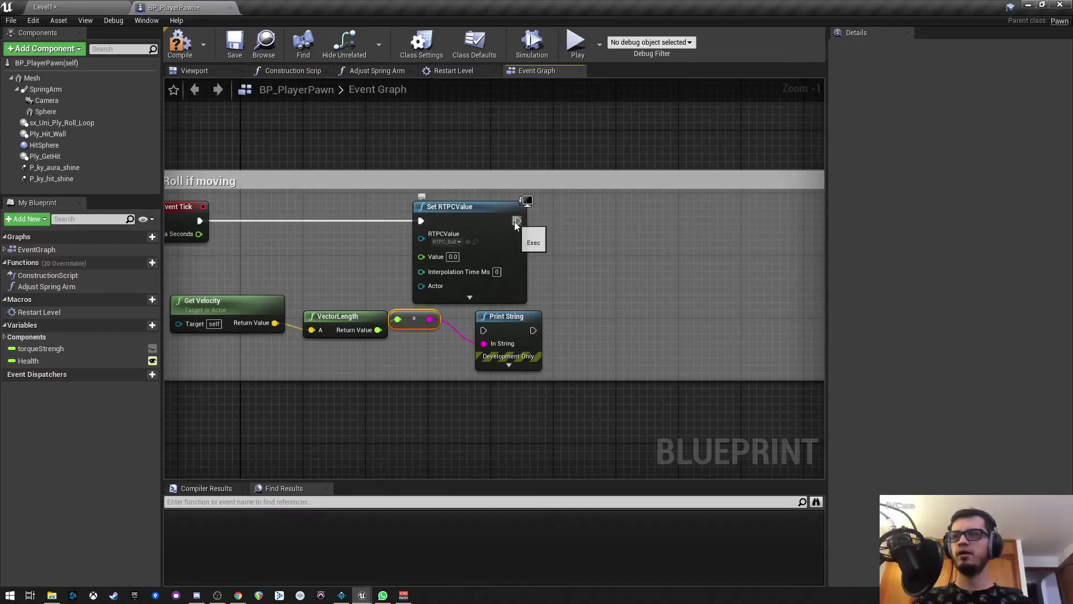
alt+click(421, 221)
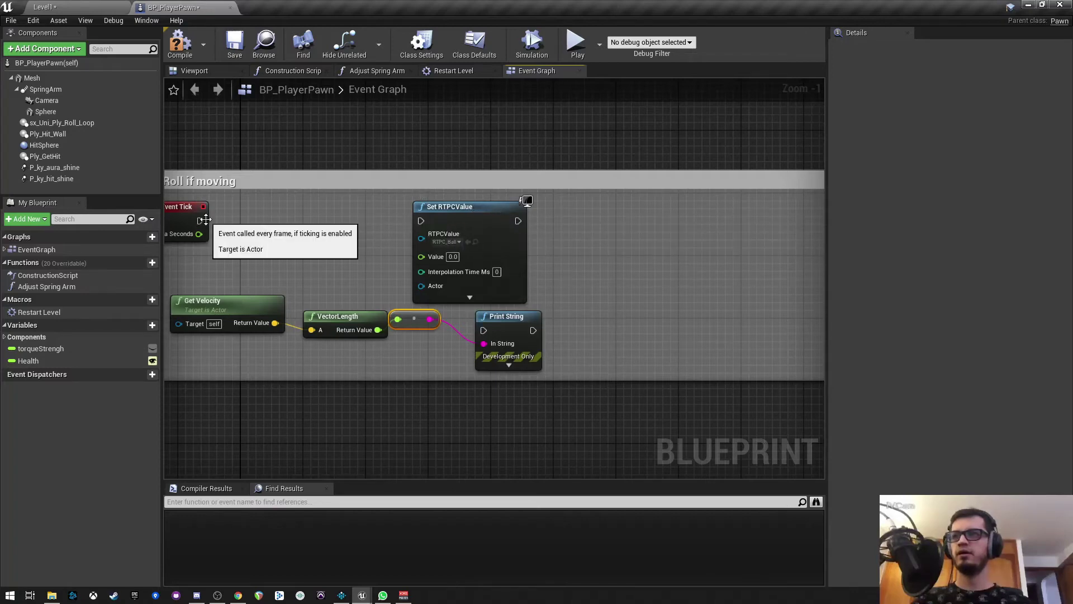
mouse_move(200, 220)
mouse_down()
mouse_move(267, 237)
mouse_move(484, 329)
mouse_up()
Step: Compile the player pawn Blueprint and return to the level editor
click(180, 44)
click(234, 44)
click(87, 15)
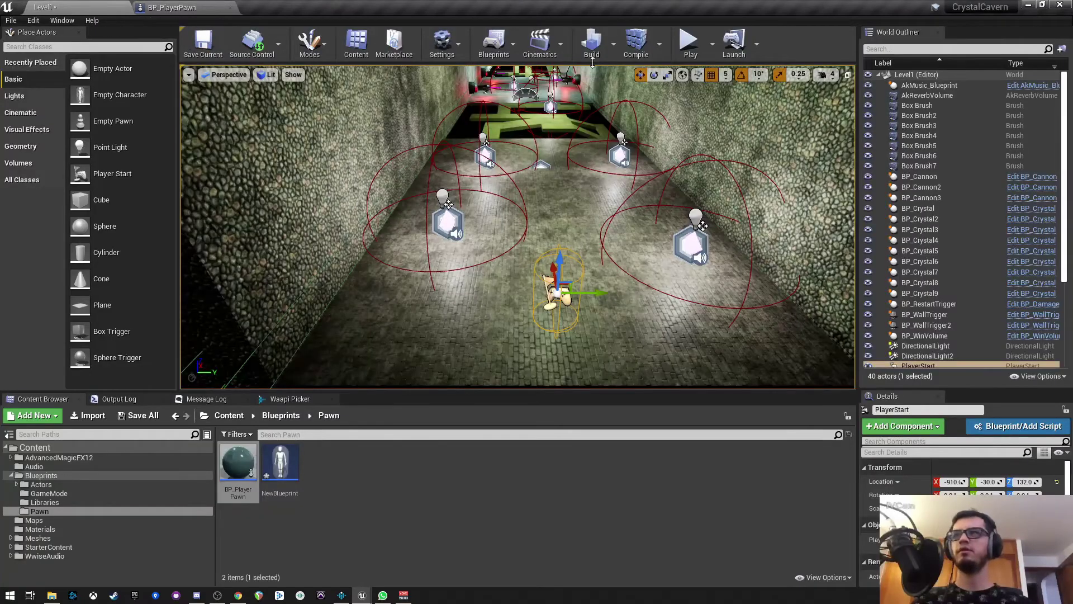
Step: Play-test by rolling the ball, stop, and check the printed speed values in the Output Log
click(691, 42)
click(546, 260)
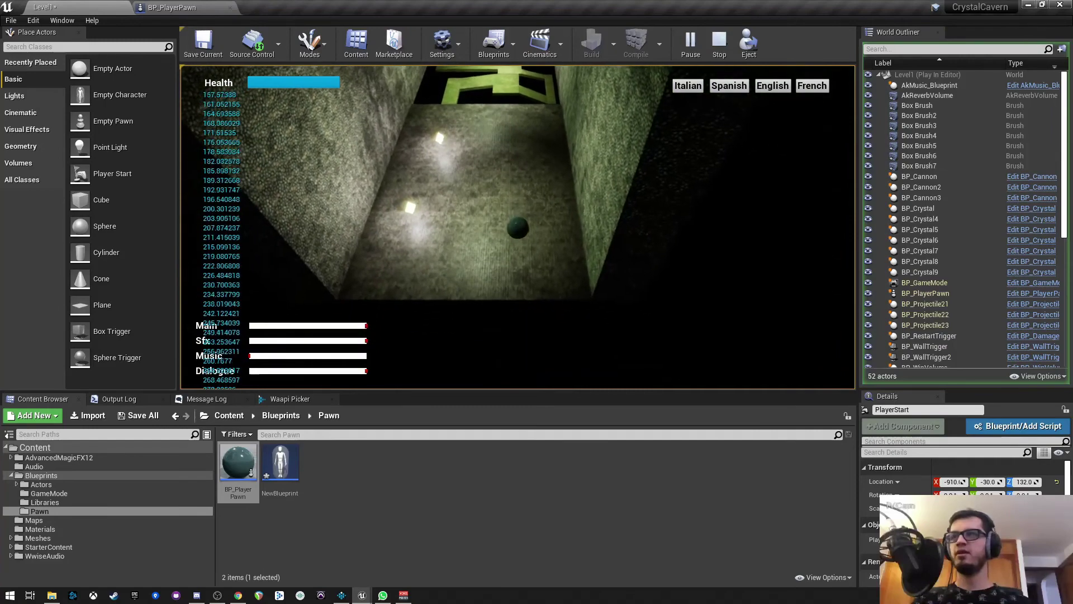
key(Escape)
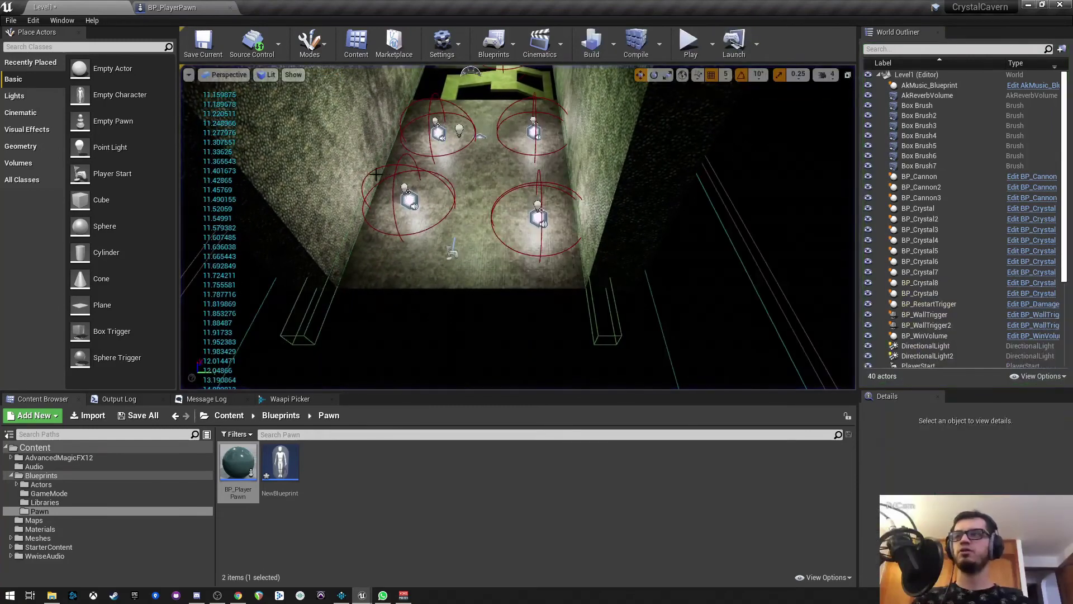
click(117, 399)
scroll(335, 494, up, 10)
scroll(336, 495, up, 15)
scroll(336, 496, up, 10)
scroll(336, 494, up, 10)
scroll(336, 495, up, 10)
scroll(335, 494, up, 5)
scroll(335, 495, up, 10)
scroll(336, 494, up, 5)
scroll(336, 494, up, 5)
scroll(335, 495, up, 5)
scroll(335, 494, up, 5)
scroll(335, 543, up, 5)
scroll(335, 543, up, 5)
scroll(335, 544, up, 5)
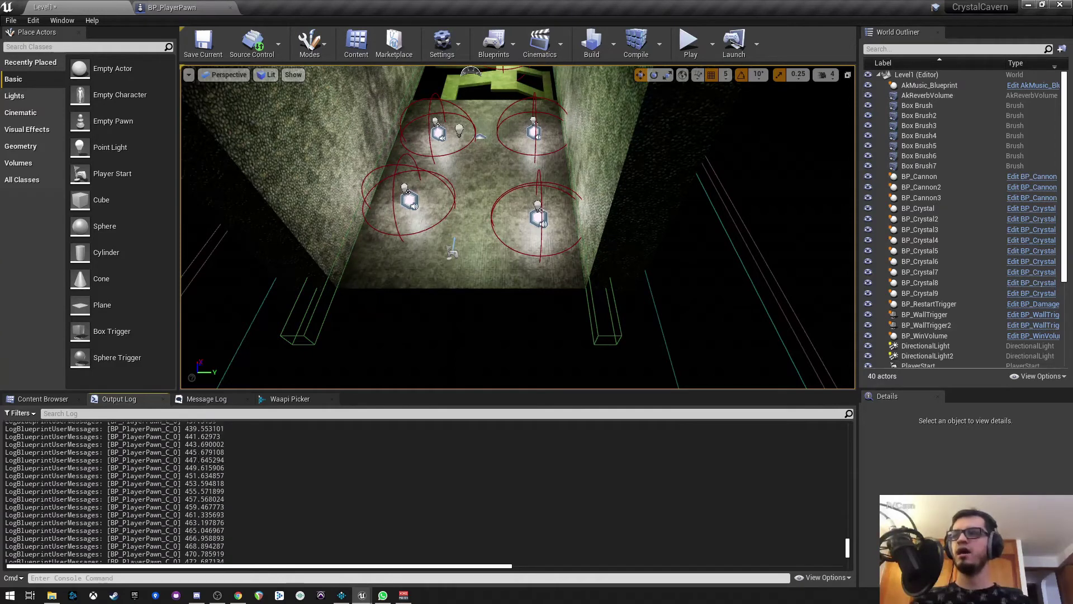
Step: Enter 0 as RTPC_Ball's default value, leaving its 0 minimum and 300 maximum unchanged
click(341, 594)
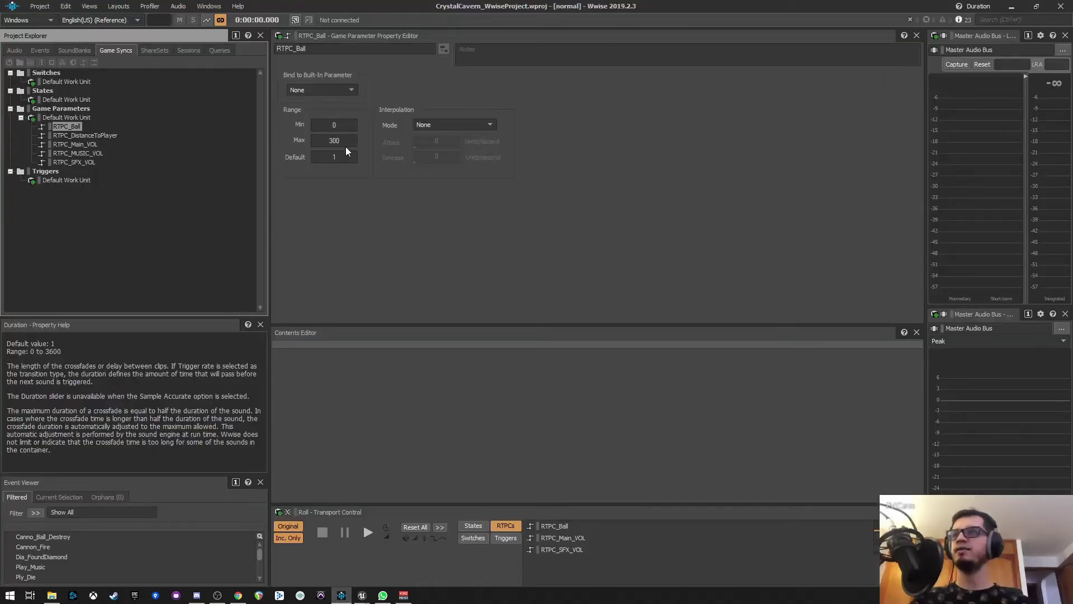
click(310, 125)
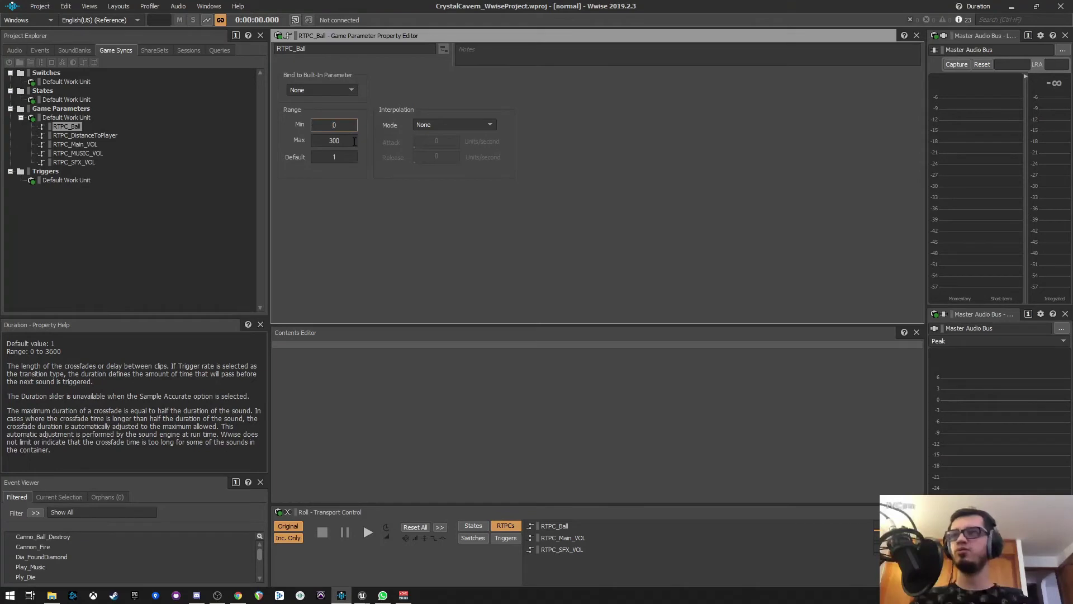
key(Tab)
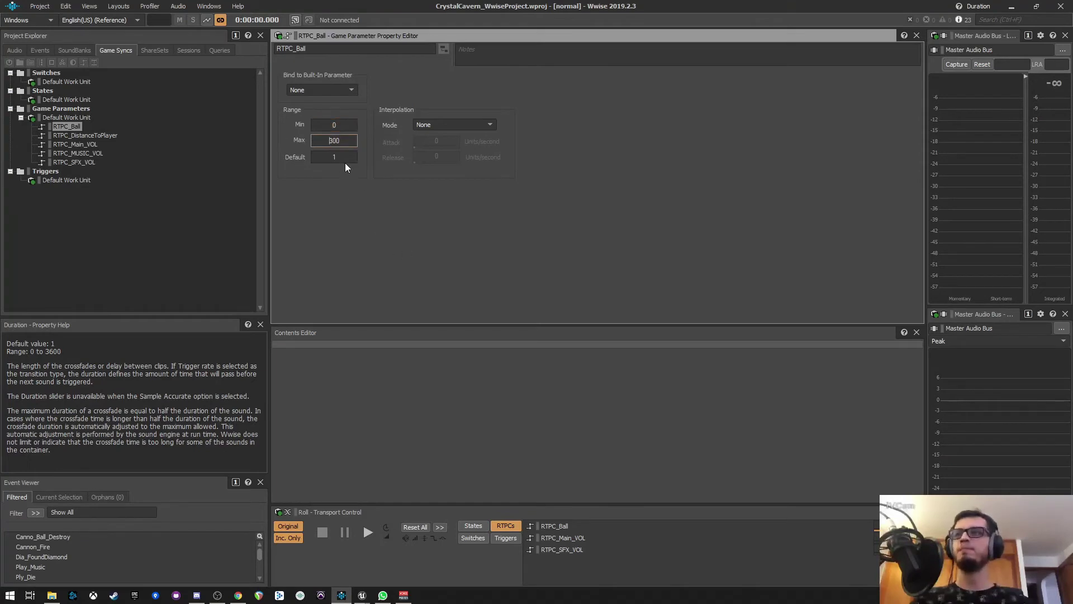
key(Tab)
text(0)
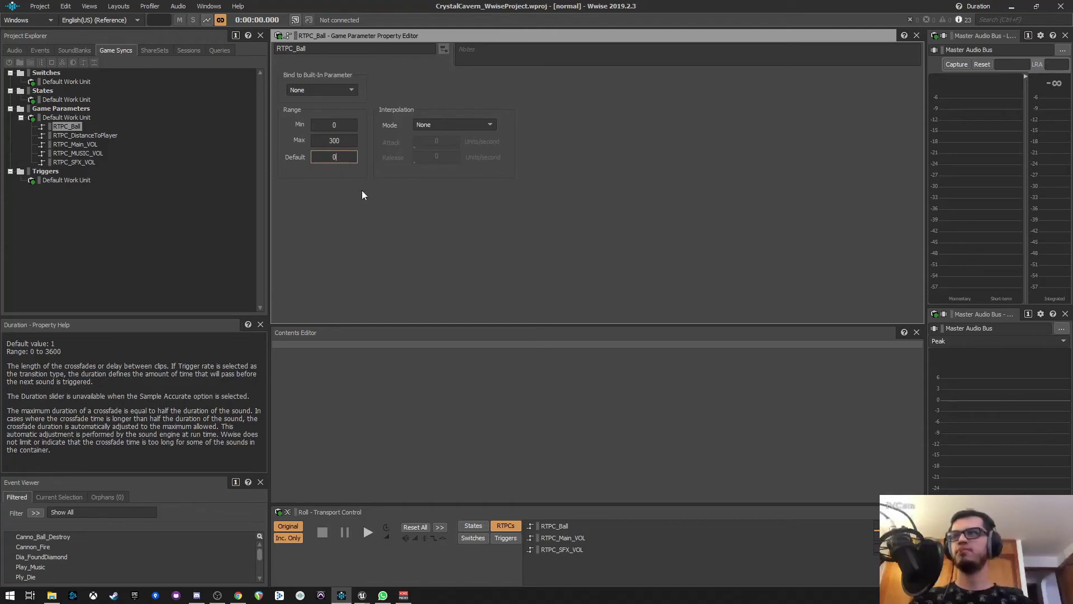
click(355, 141)
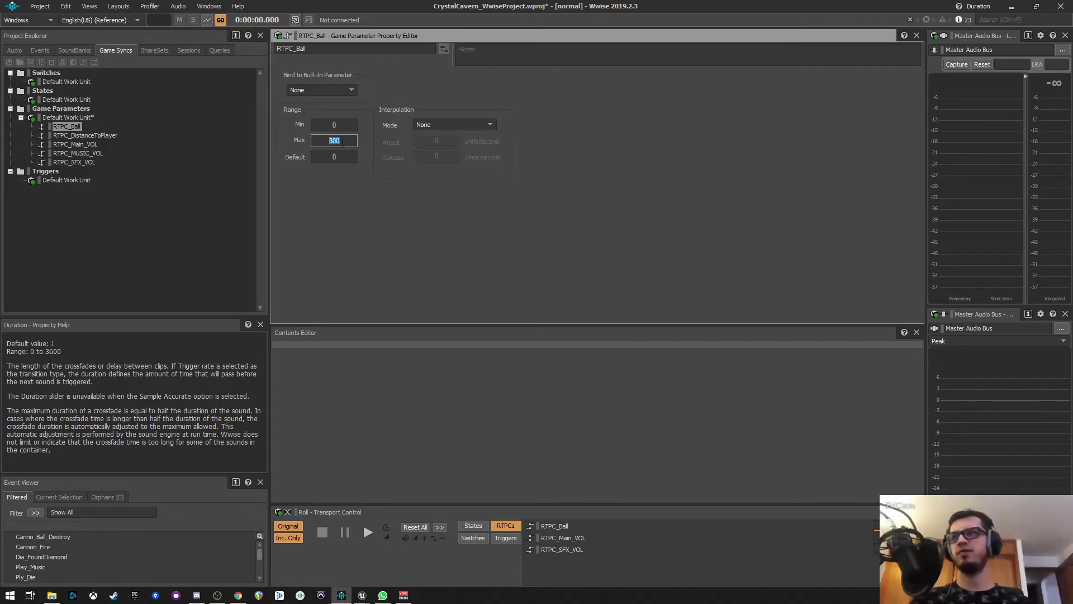
mouse_move(361, 595)
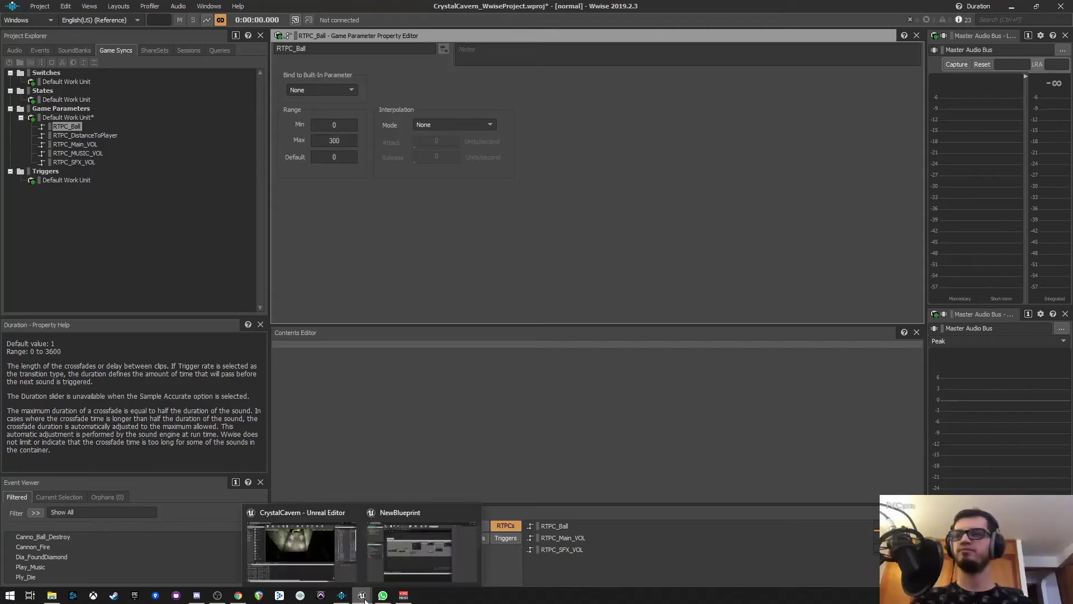
Step: Delete the Print String and string conversion nodes from the BP_PlayerPawn event graph
click(357, 549)
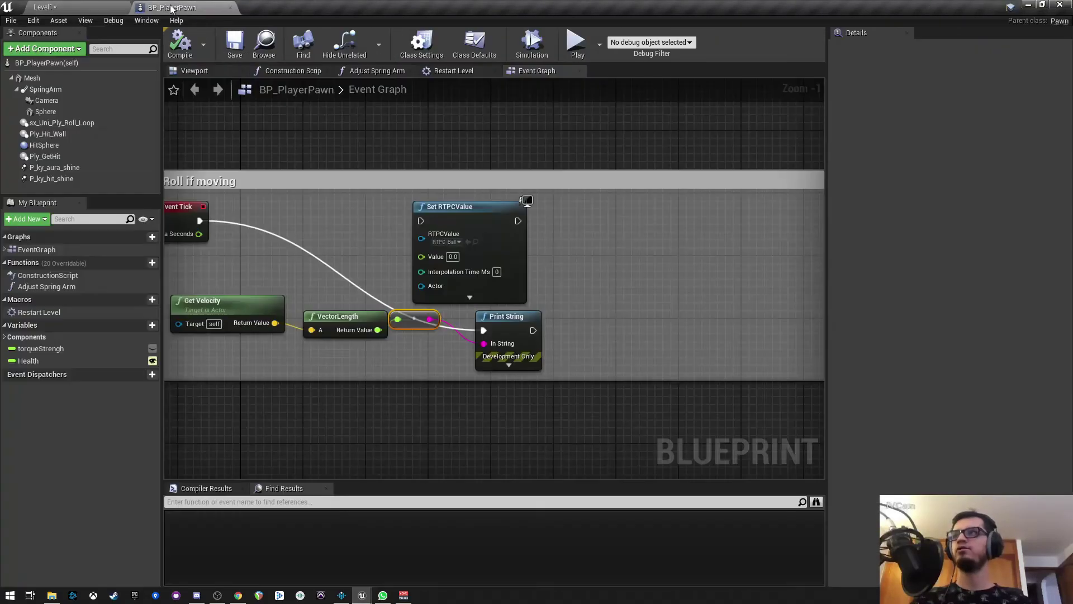
click(172, 6)
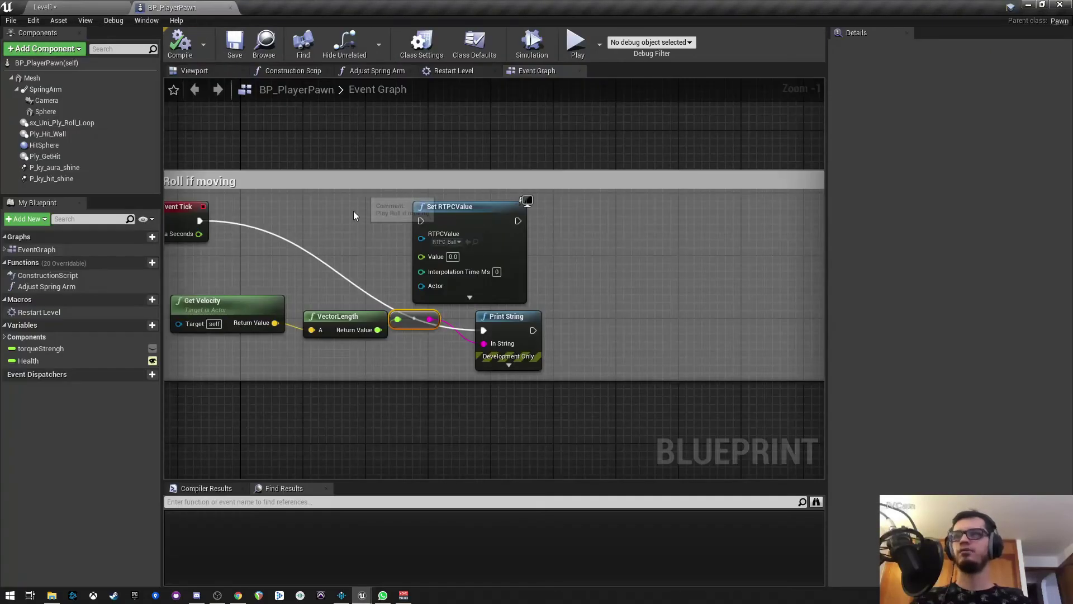
click(515, 327)
key(Delete)
click(418, 327)
key(Delete)
Step: Connect VectorLength's Return Value to Set RTPCValue's Value input and zoom out
drag(378, 330, 420, 259)
drag(204, 219, 421, 222)
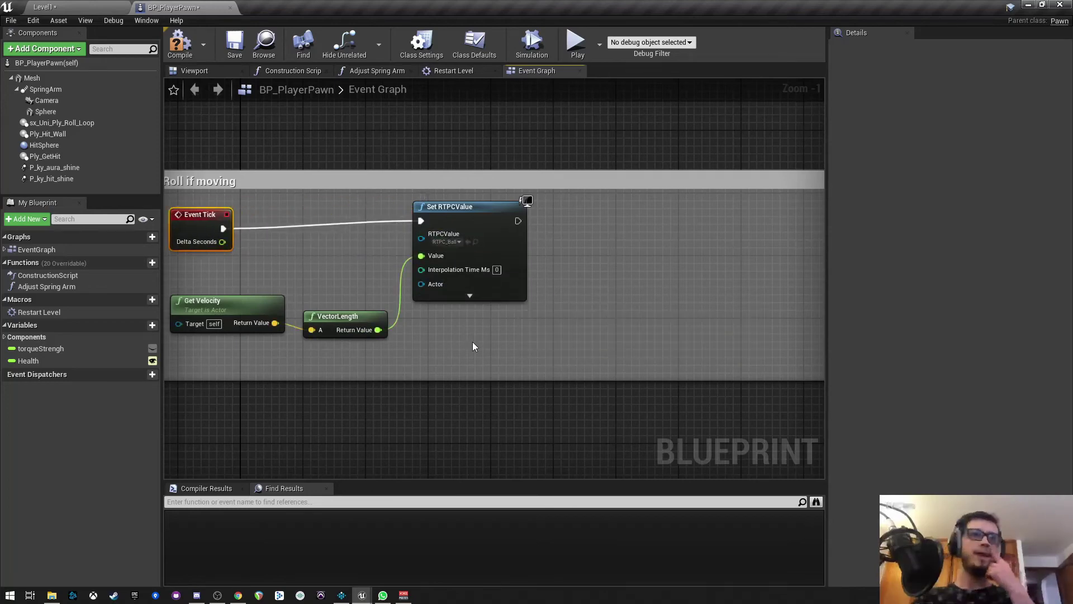
right_drag(473, 347, 438, 341)
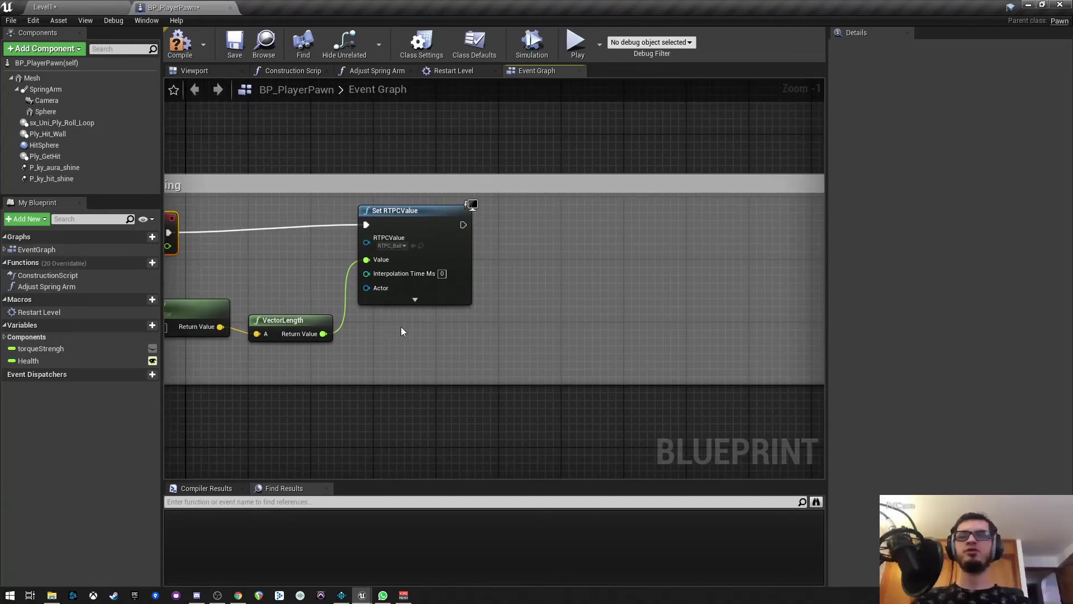
scroll(417, 322, down, 2)
right_drag(491, 302, 385, 296)
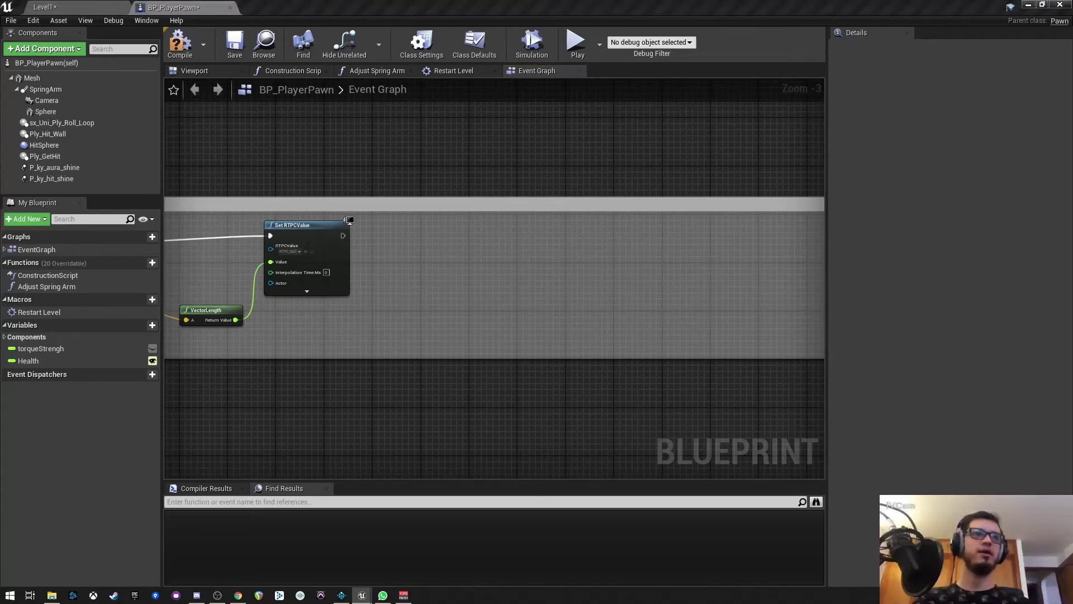
Step: Browse Roll's advanced and general settings, plus its Wood and Glass containers and the Player actor-mixer
click(341, 594)
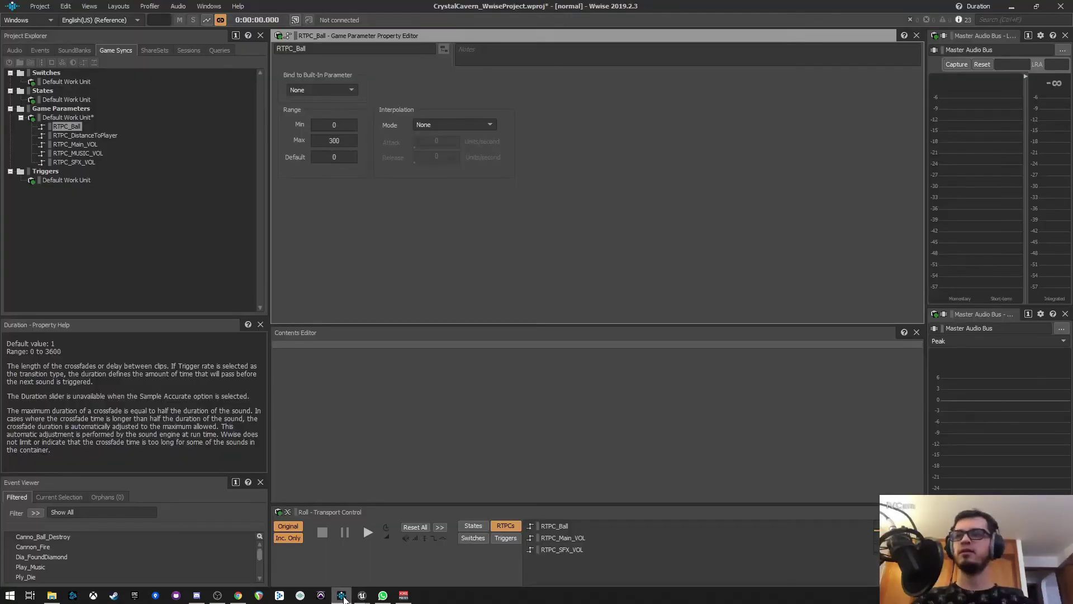
click(10, 51)
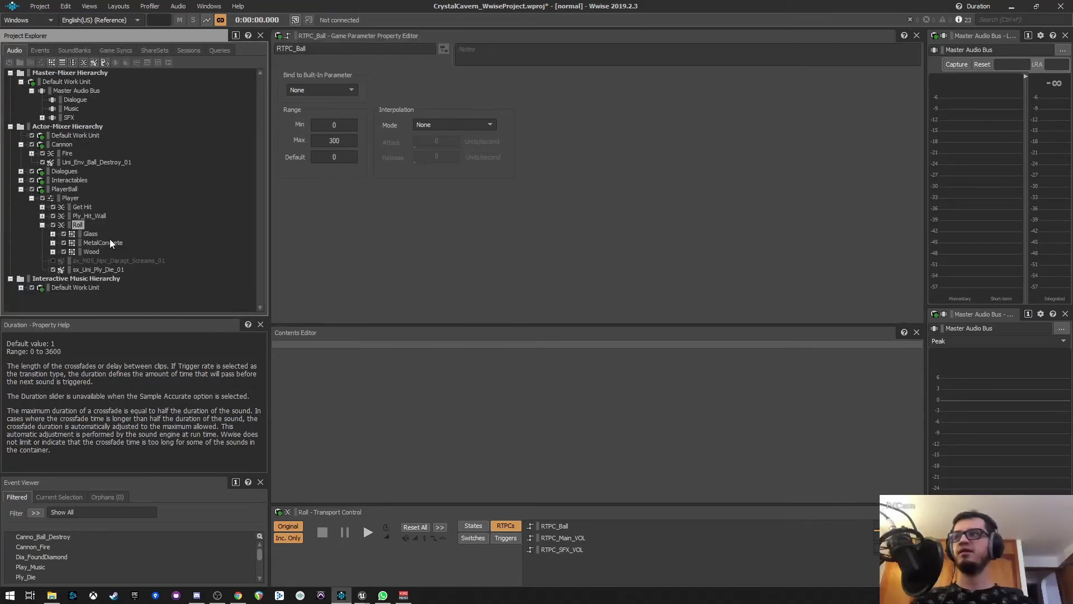
click(77, 224)
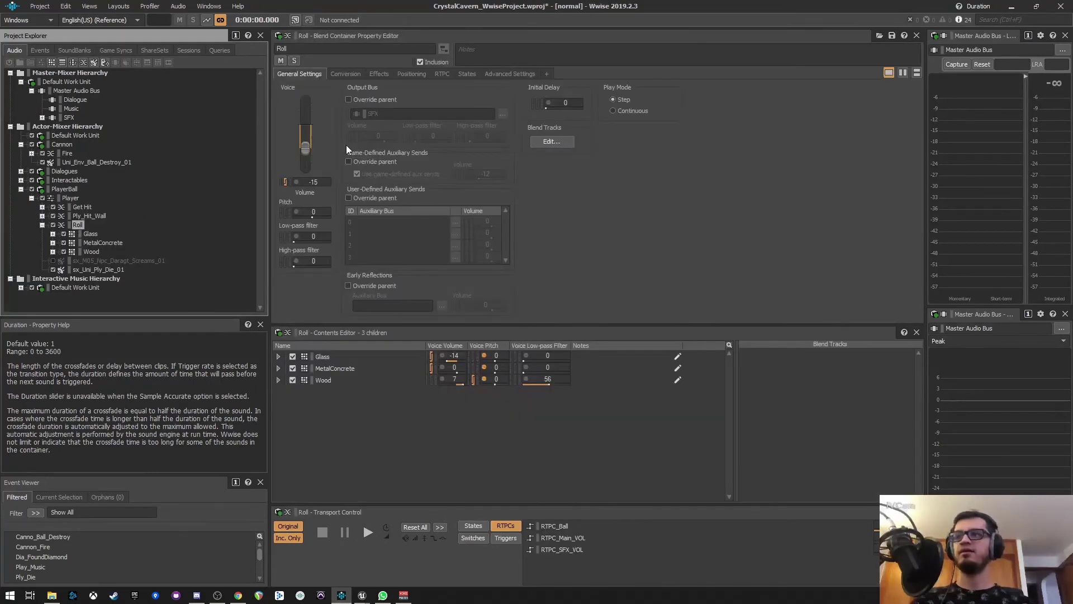
click(513, 74)
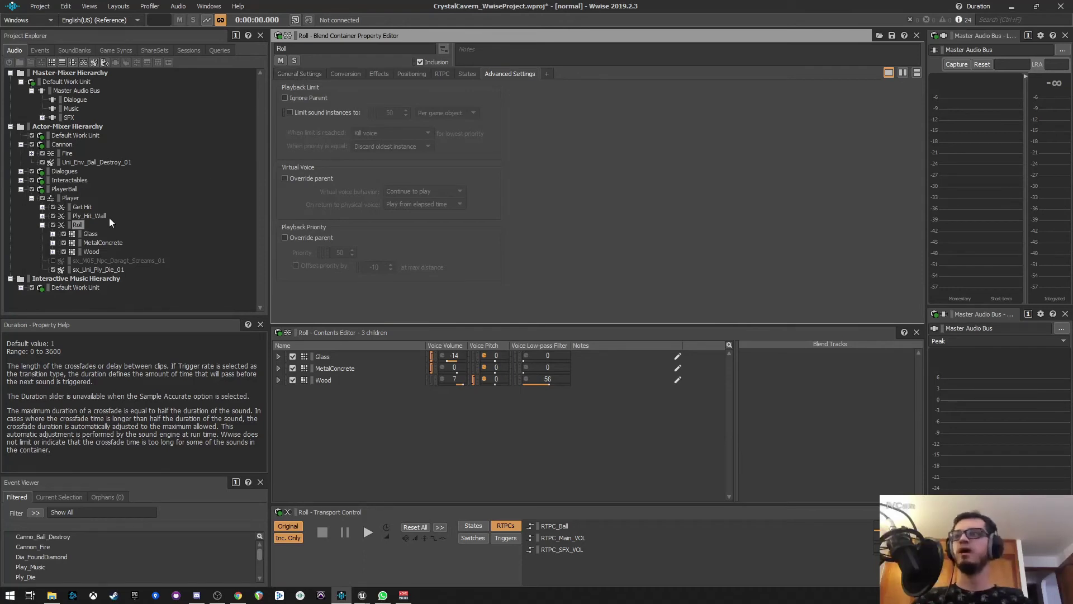
click(86, 234)
click(93, 251)
click(78, 225)
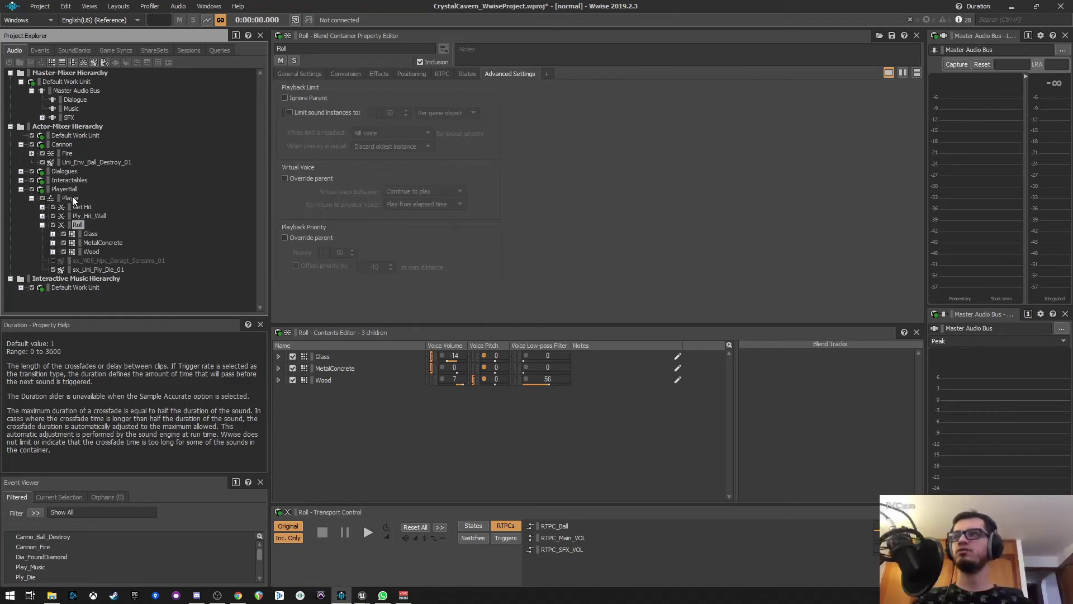
click(70, 197)
click(92, 233)
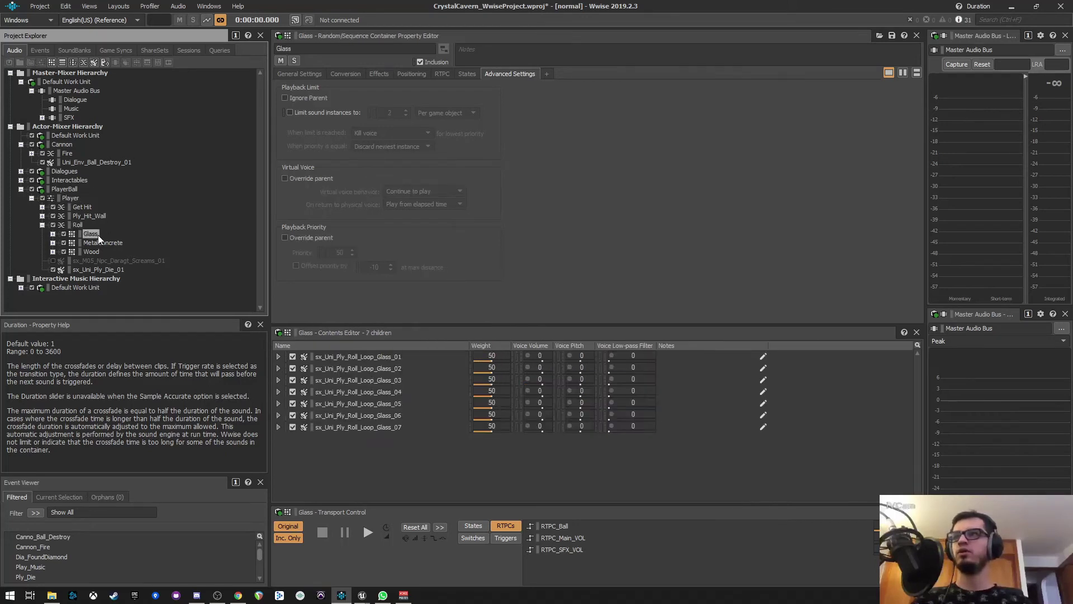
click(80, 226)
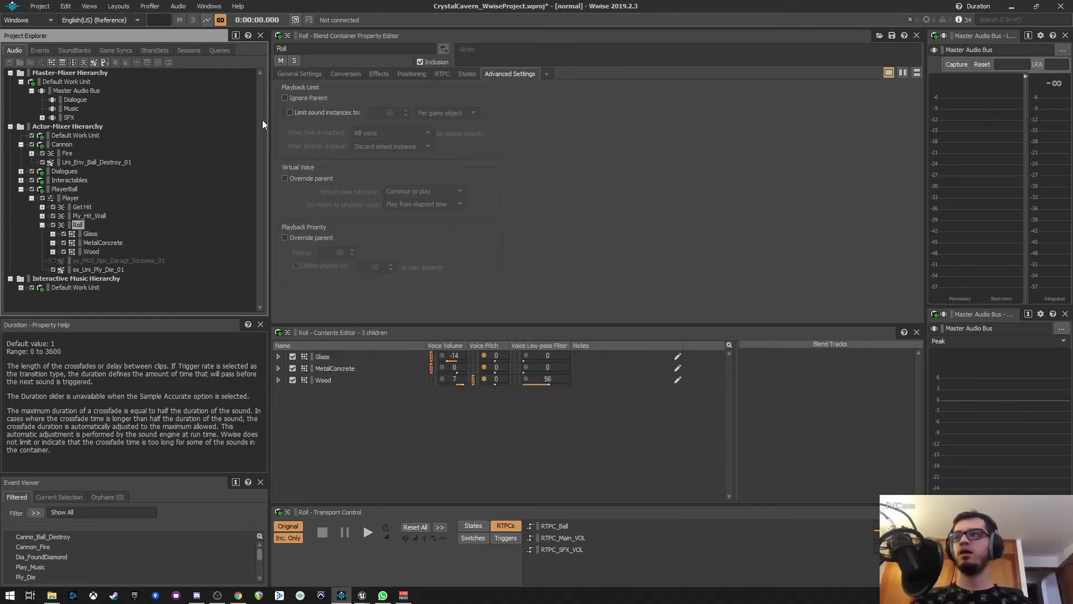
click(297, 73)
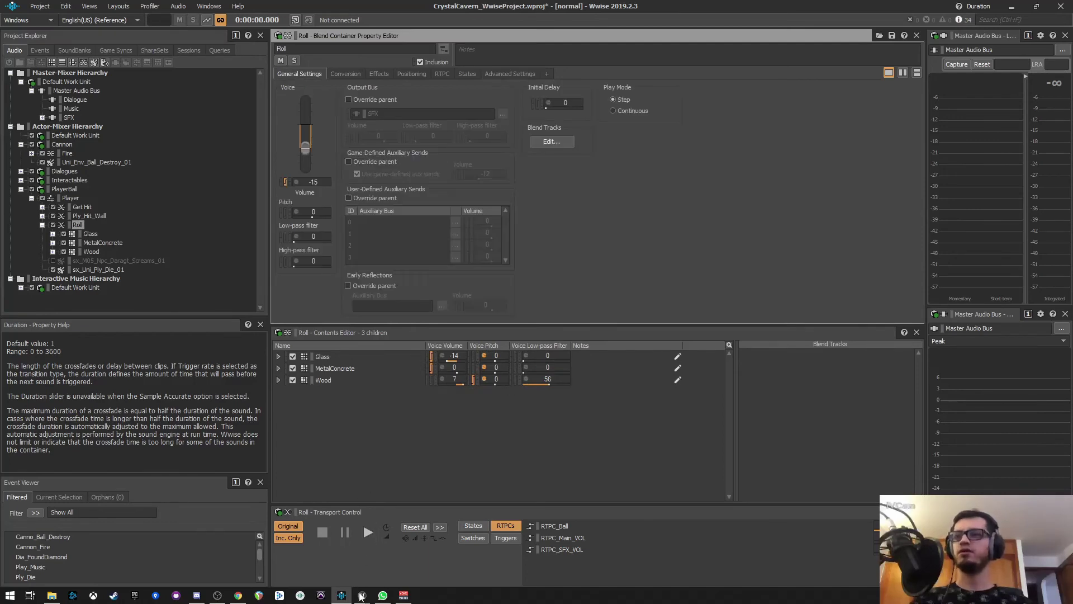
Step: Compare the vector length speed with a float greater-than node using threshold 20.0
mouse_move(362, 595)
click(291, 561)
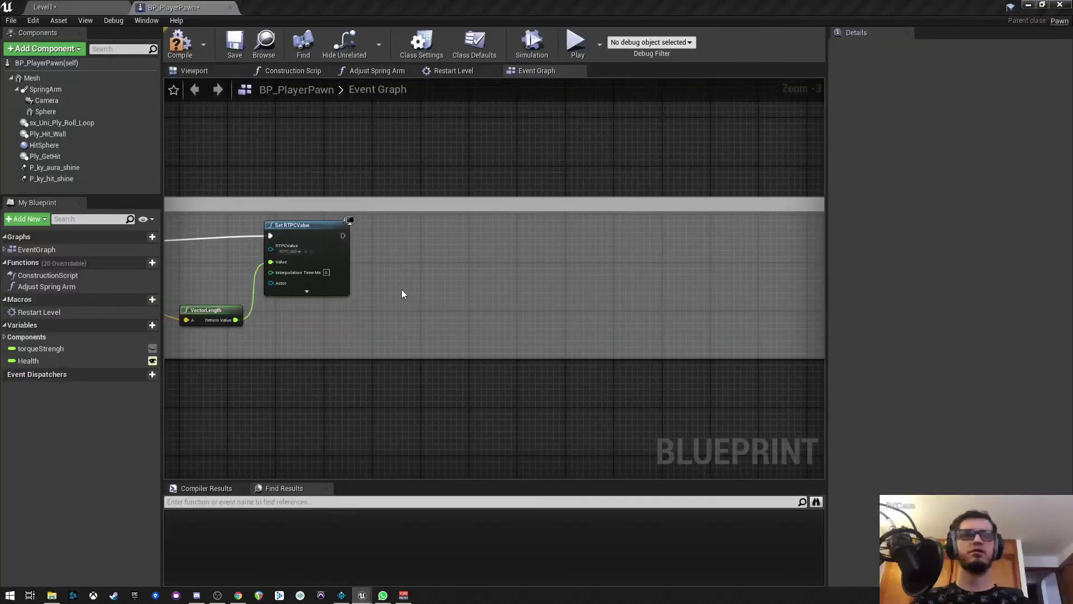
right_drag(365, 304, 388, 304)
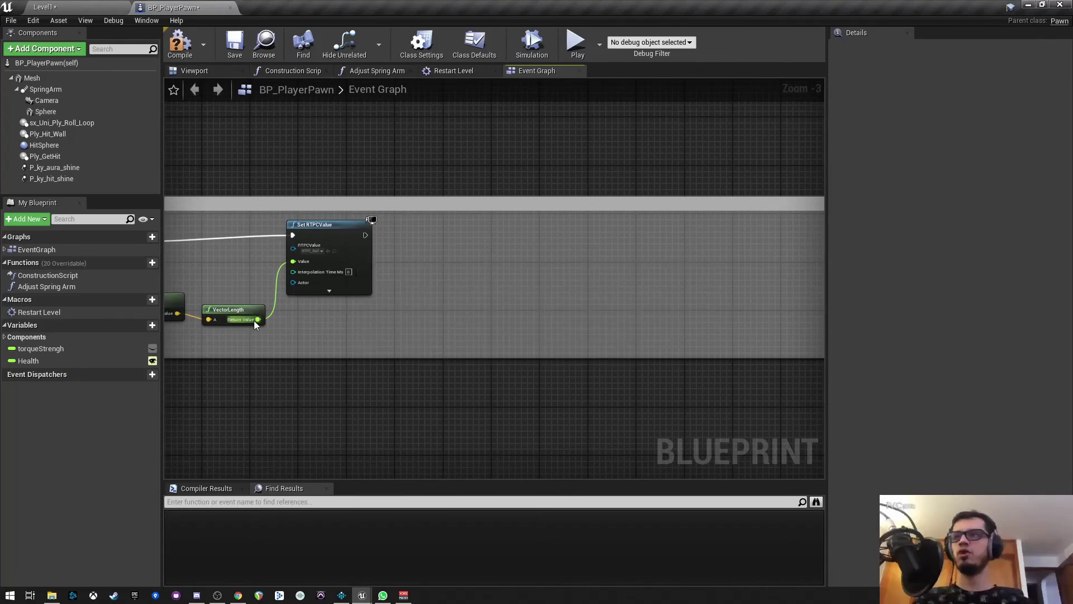
drag(255, 322, 421, 312)
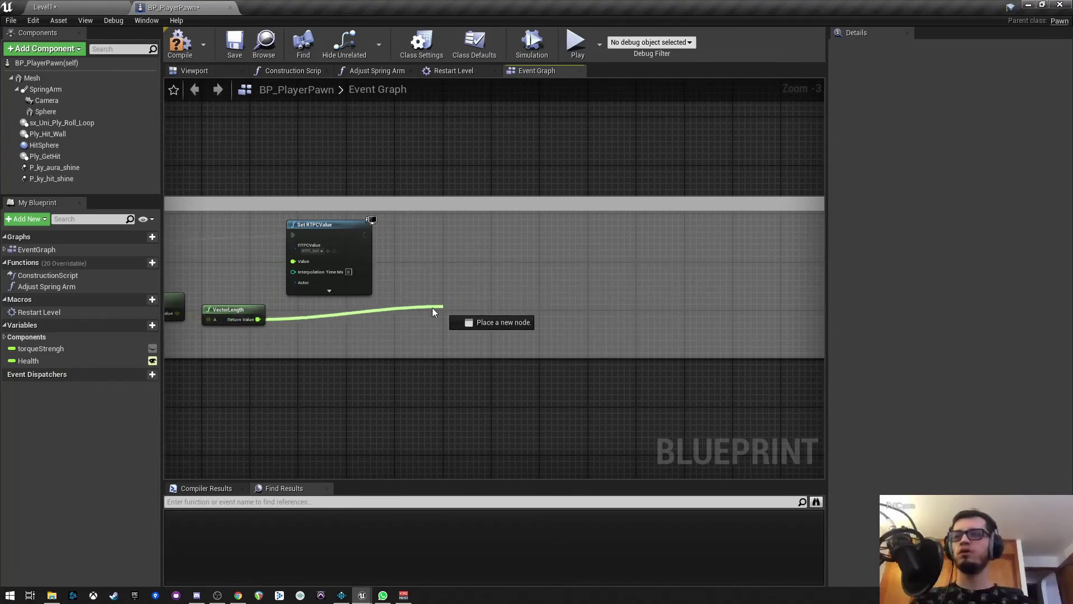
drag(421, 312, 370, 315)
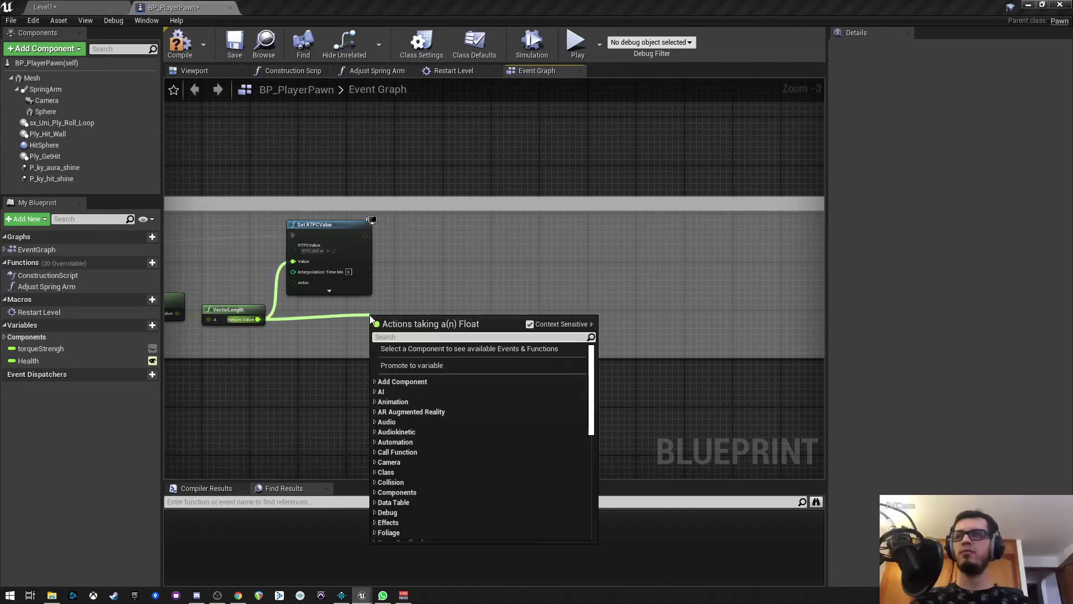
text(>)
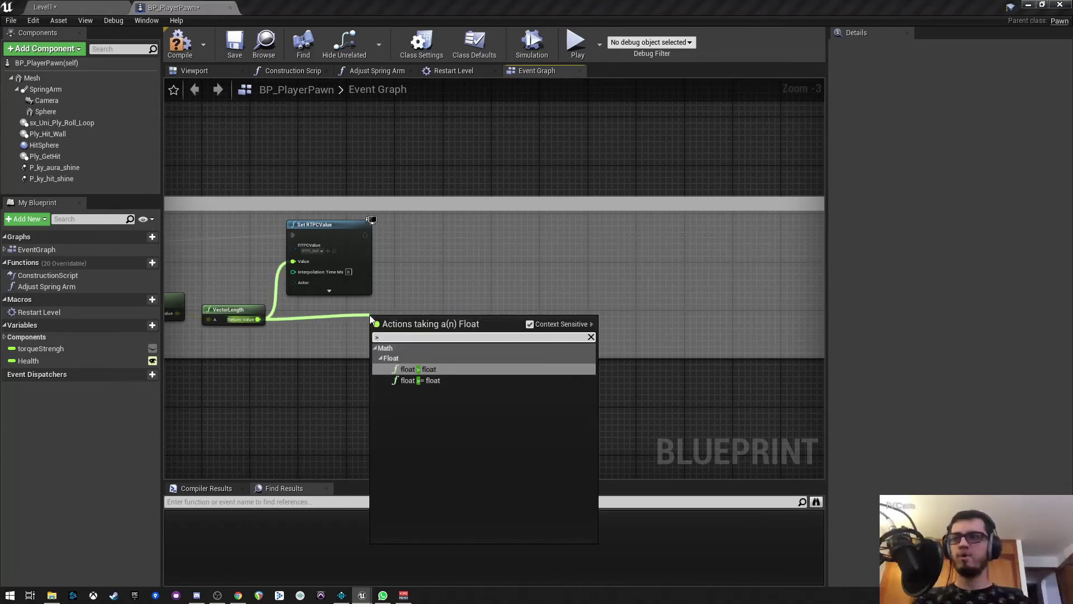
key(Return)
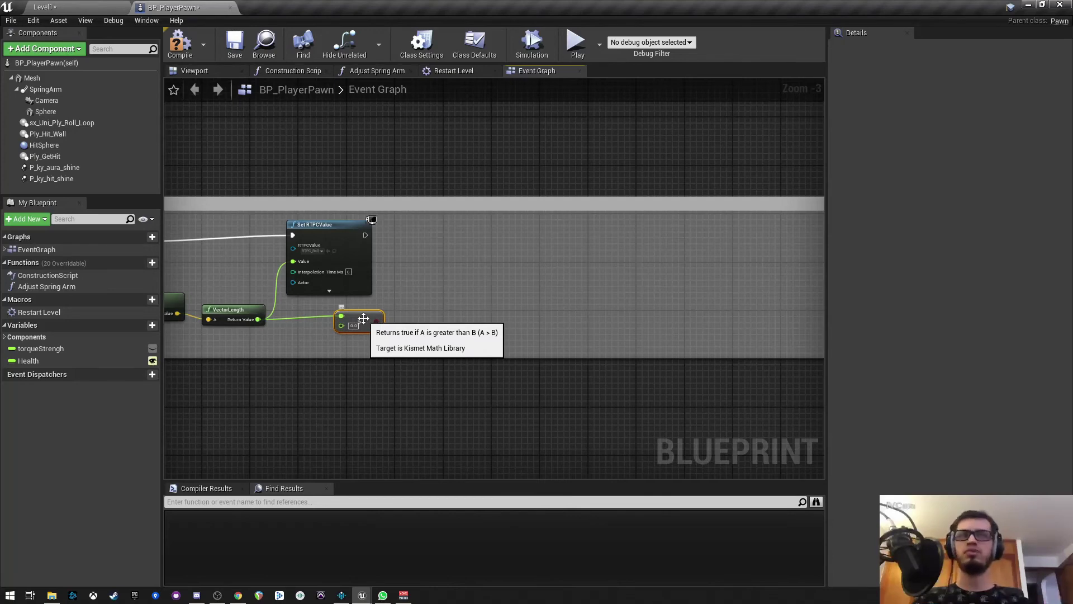
click(356, 326)
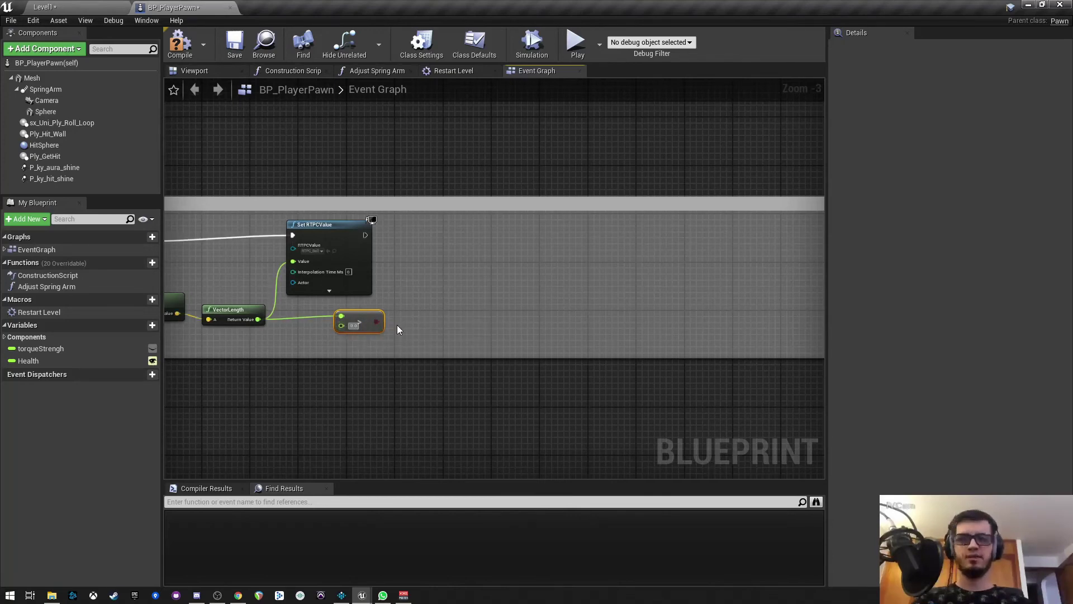
click(354, 325)
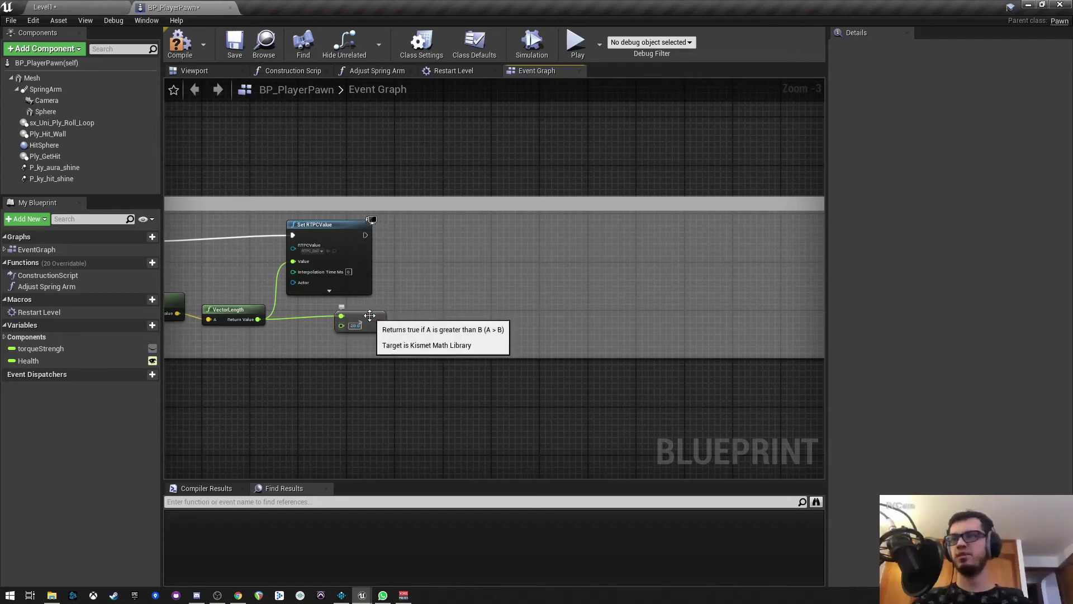
drag(366, 320, 342, 323)
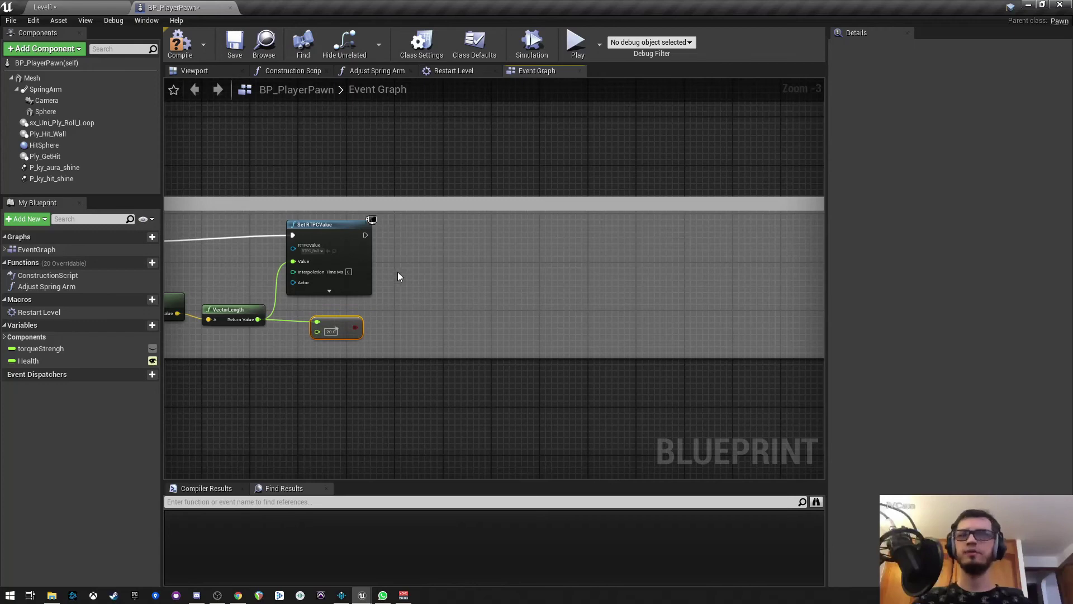
Step: Add a Branch after Set RTPCValue, using the speed comparison as its condition
drag(364, 236, 445, 235)
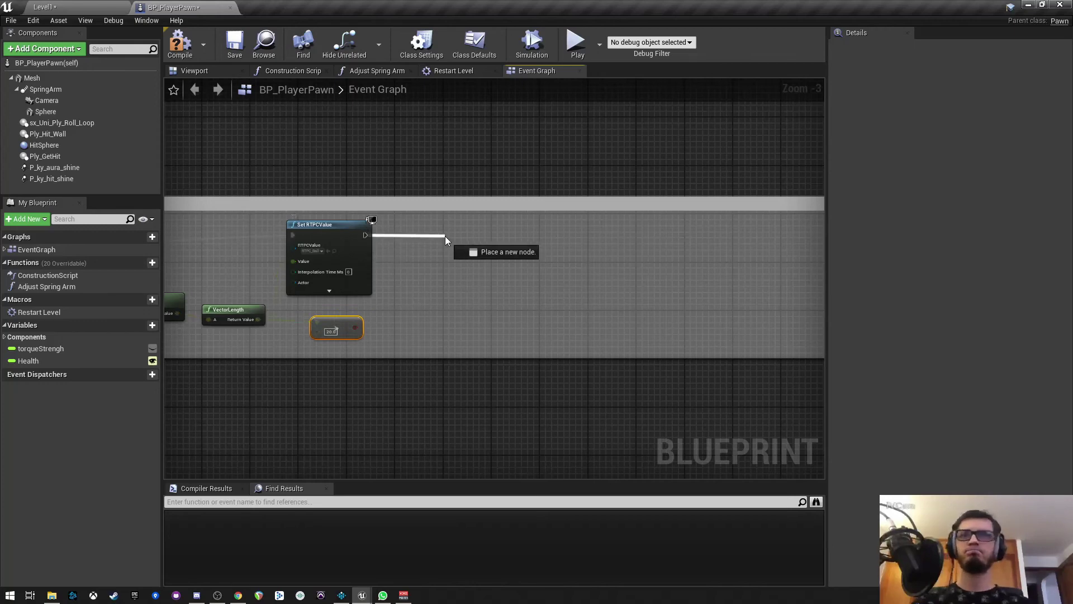
text(branch)
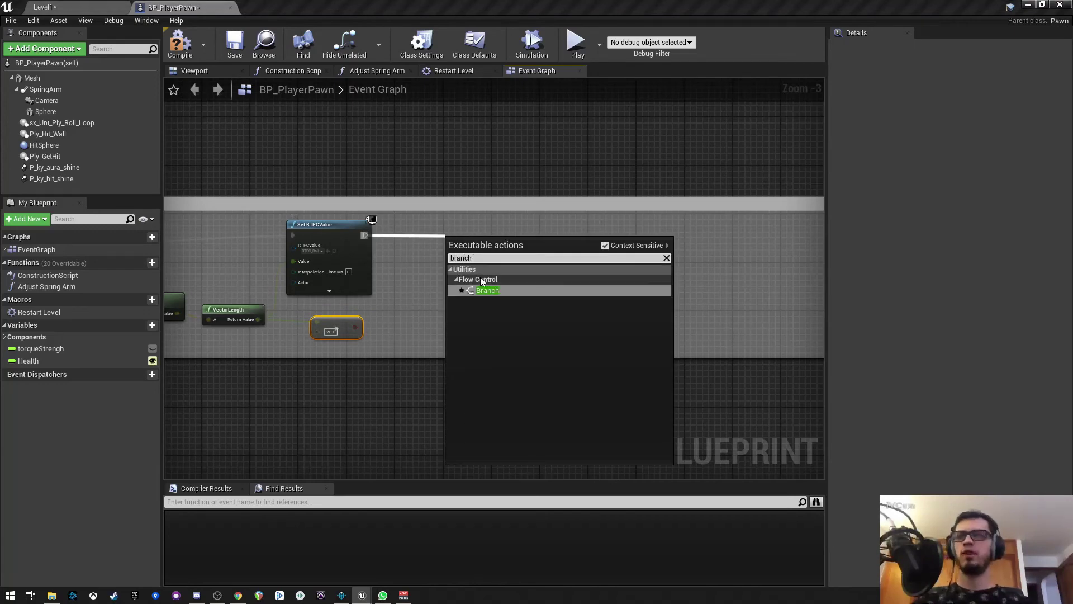
click(480, 280)
drag(483, 243, 495, 230)
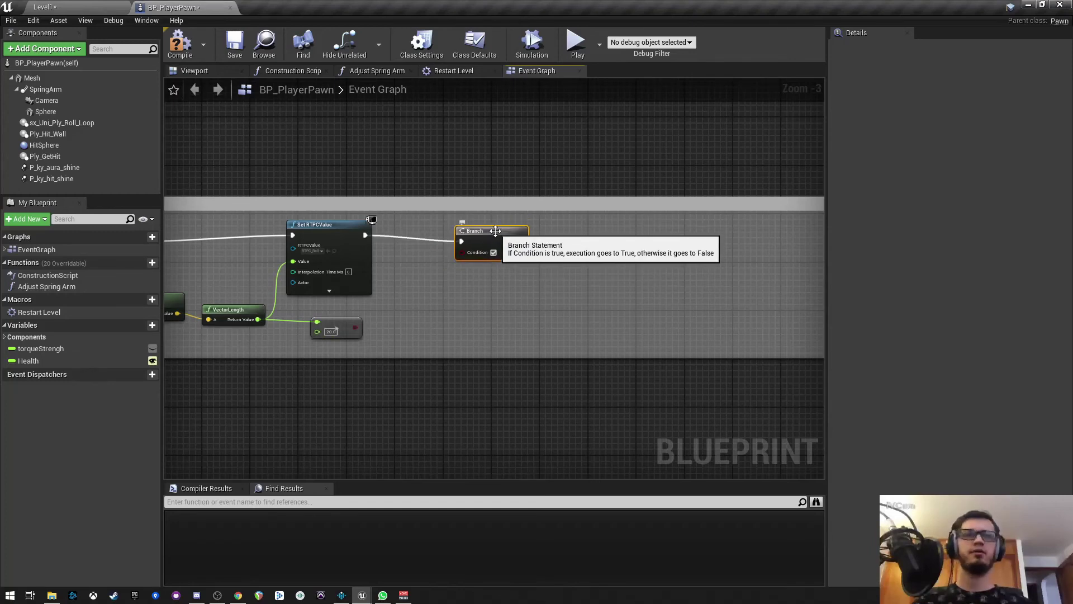
drag(354, 328, 460, 256)
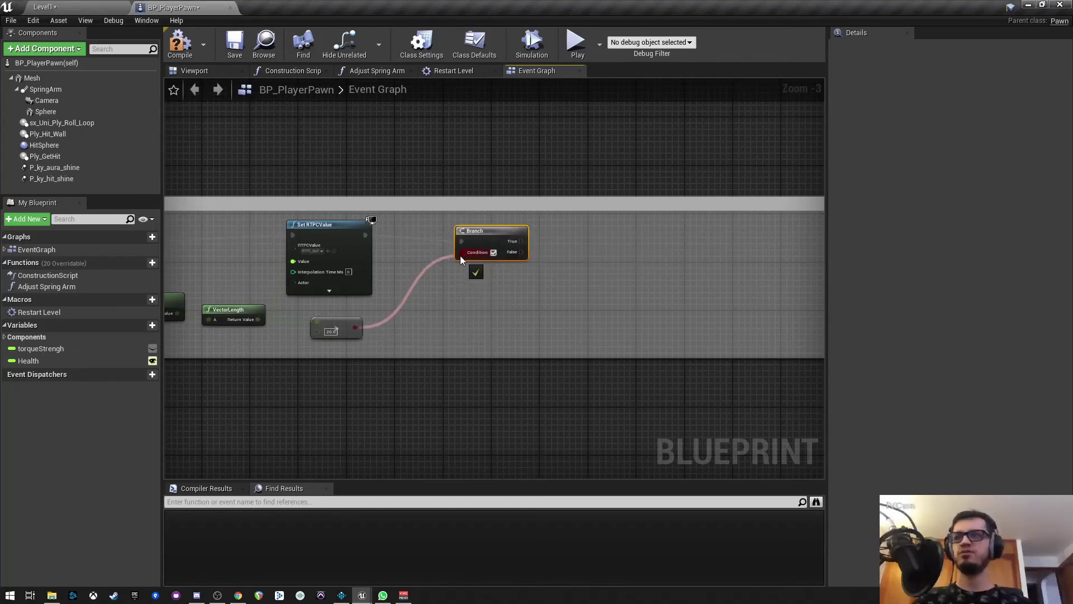
right_drag(461, 256, 376, 233)
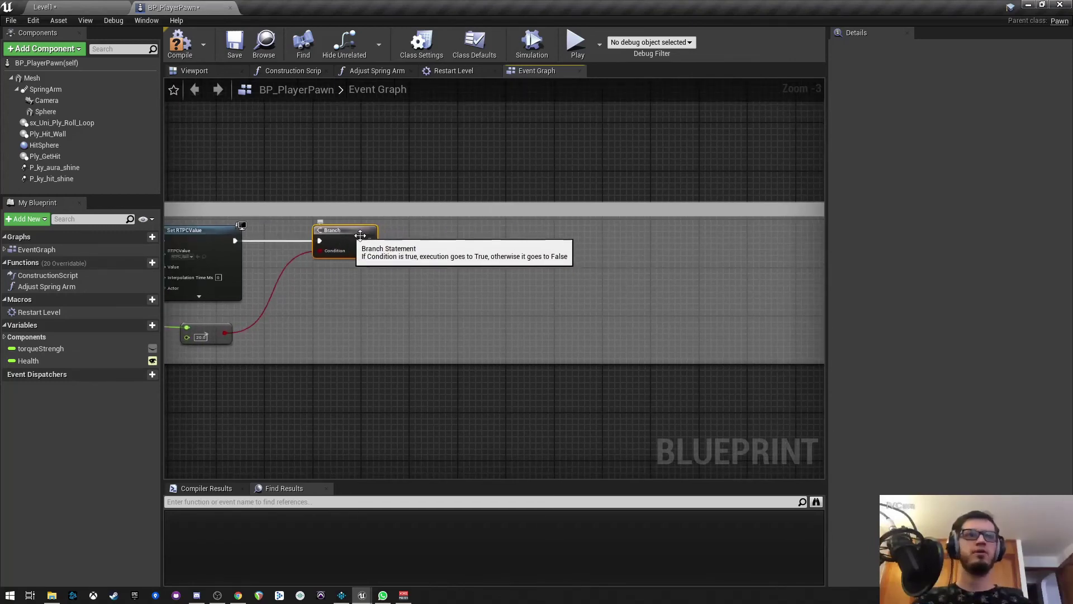
Step: Attach a Do Once node to the Branch's True output
drag(364, 241, 475, 246)
text(do once)
key(Return)
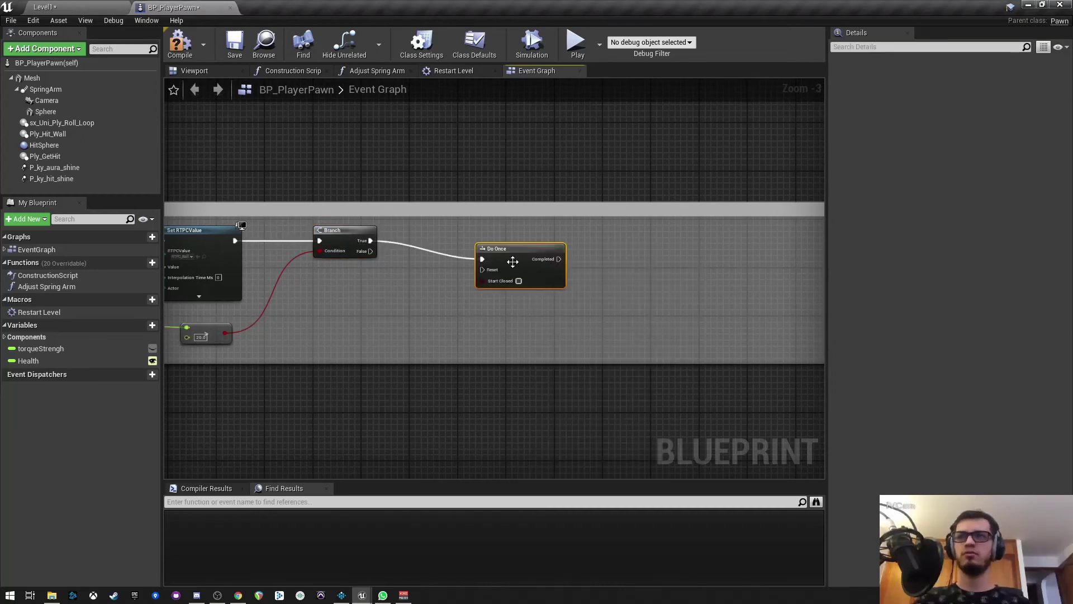
right_drag(561, 293, 392, 286)
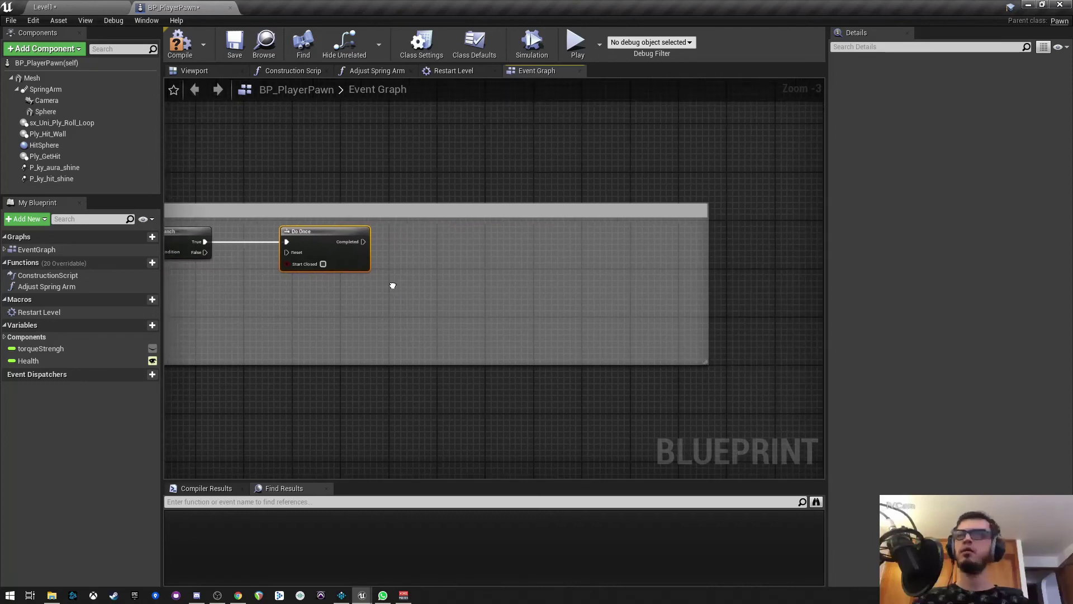
drag(364, 241, 435, 244)
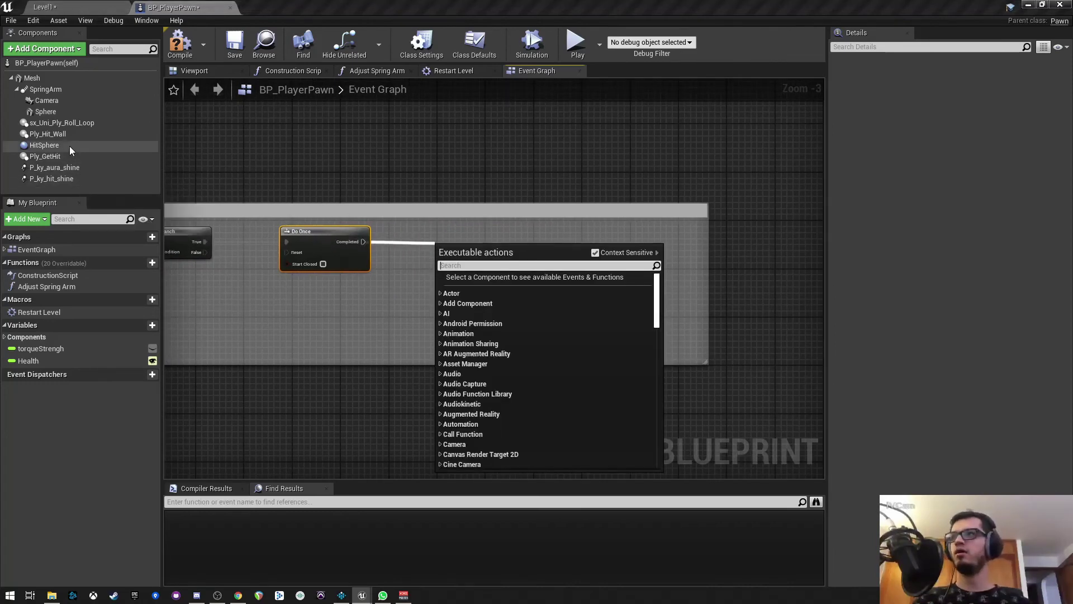
Step: Add Post Associated Ak Event after Do Once Completed, targeting the sx_Uni_Ply_Roll_Loop component
click(81, 123)
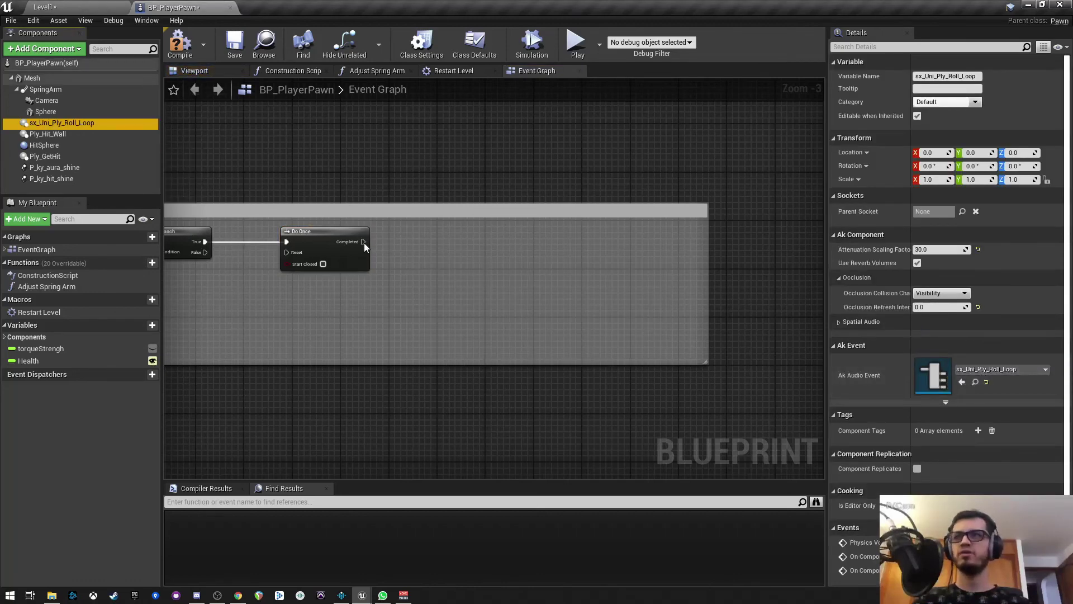
drag(360, 243, 431, 244)
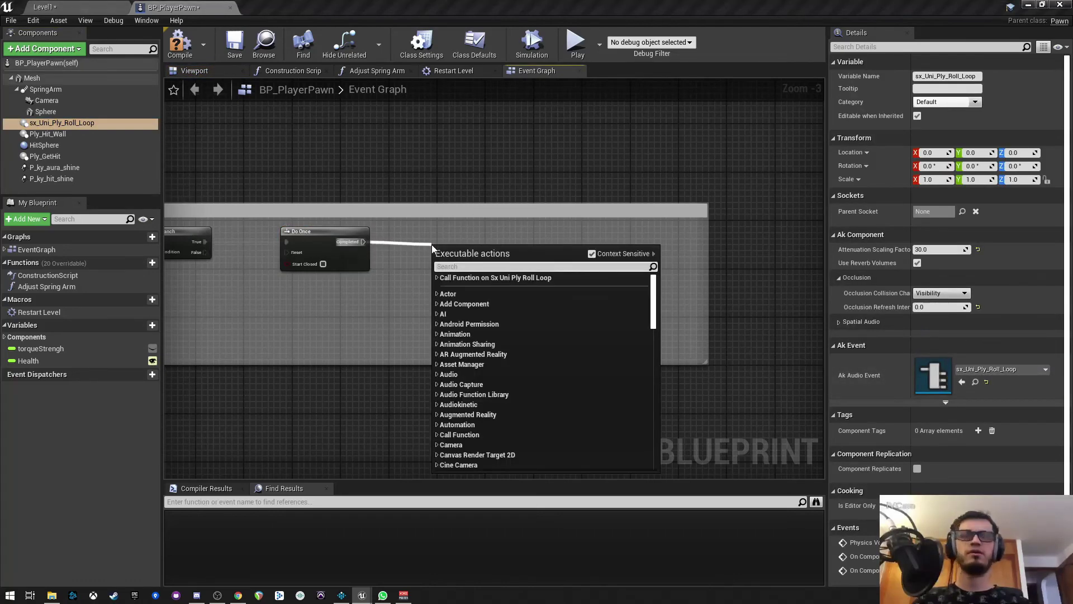
text(post ass)
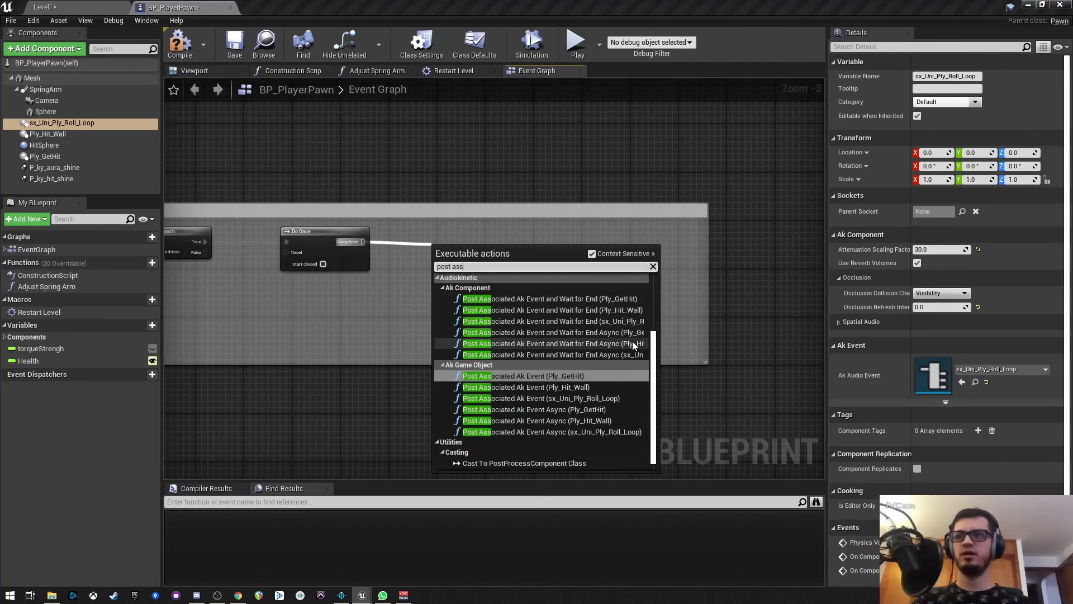
click(607, 399)
drag(489, 239, 521, 227)
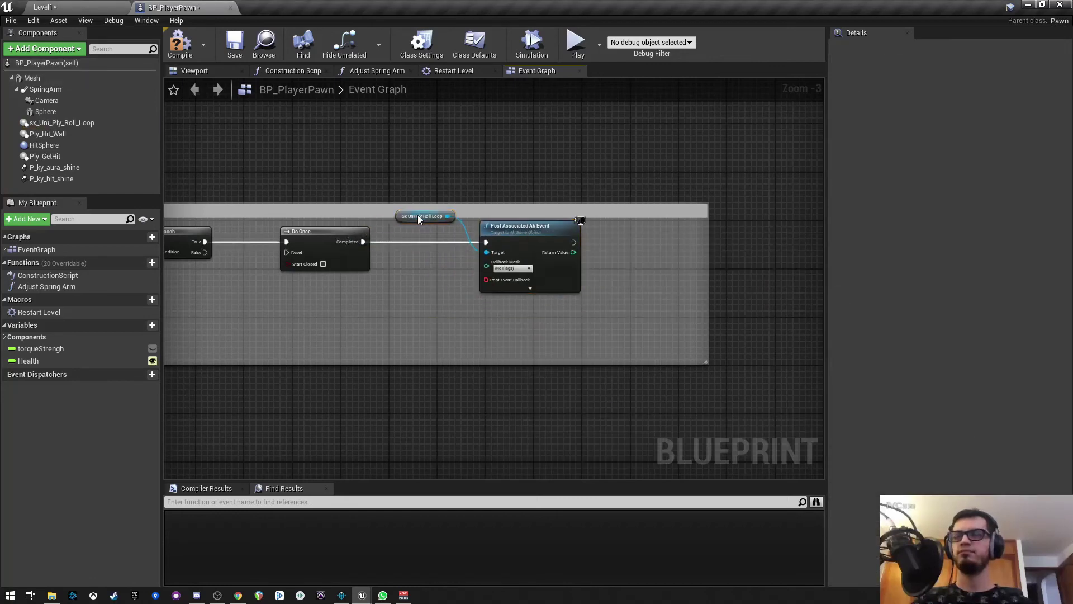
mouse_move(416, 217)
mouse_down()
mouse_move(417, 278)
mouse_move(417, 269)
mouse_up()
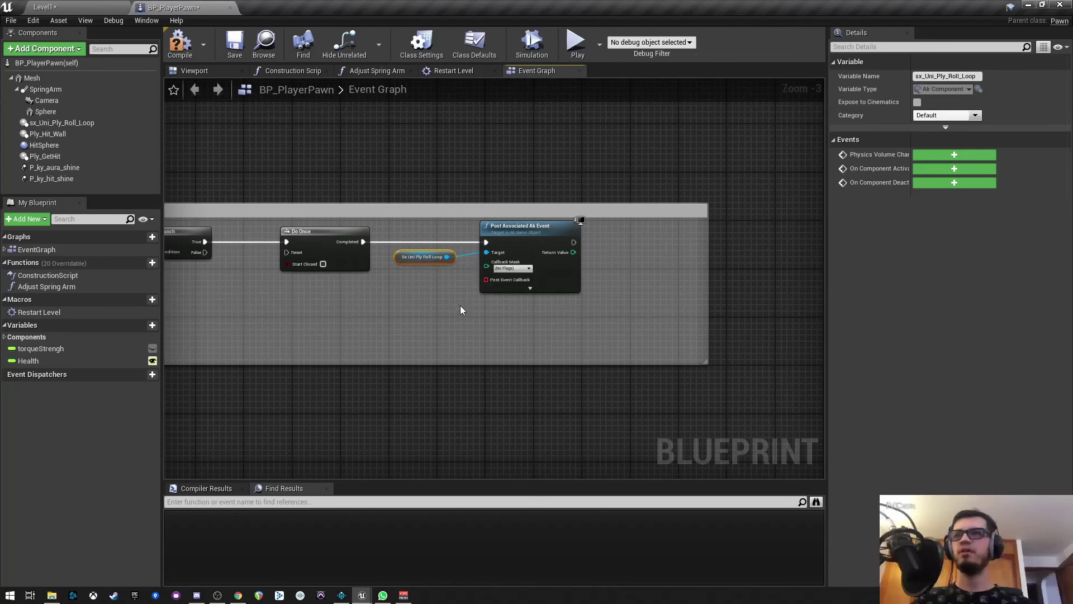
right_drag(459, 310, 627, 300)
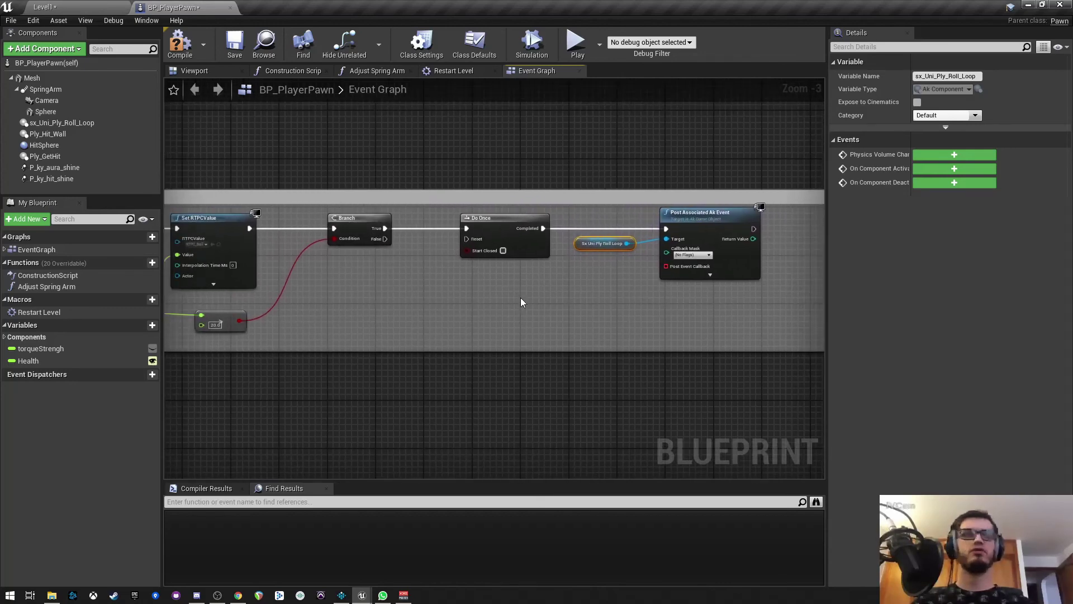
right_drag(521, 302, 458, 304)
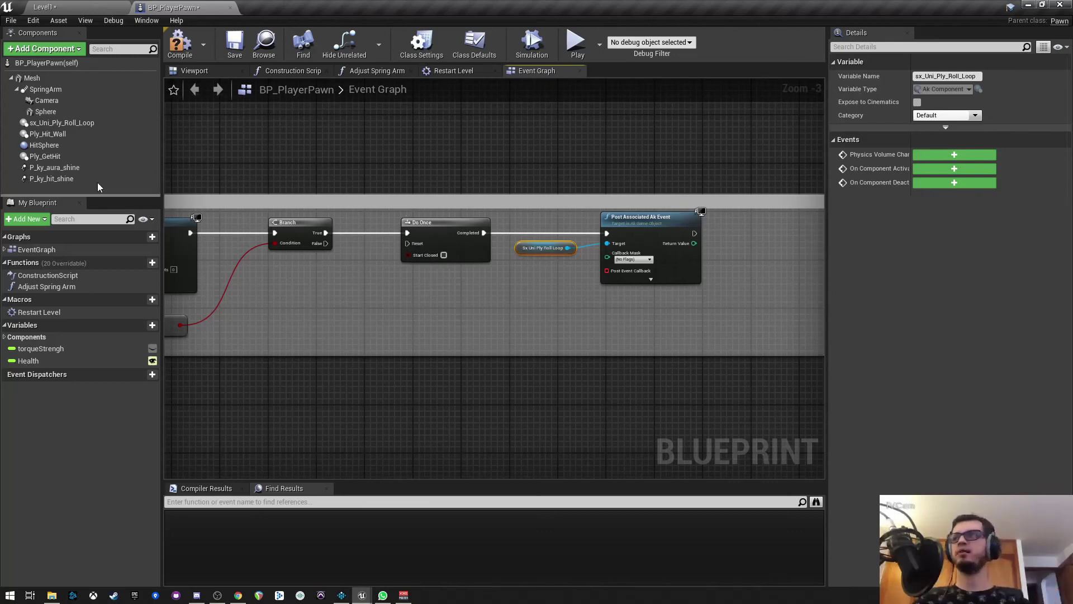
Step: Add a Stop node for sx_Uni_Ply_Roll_Loop and drive it from the Branch's False output
click(73, 122)
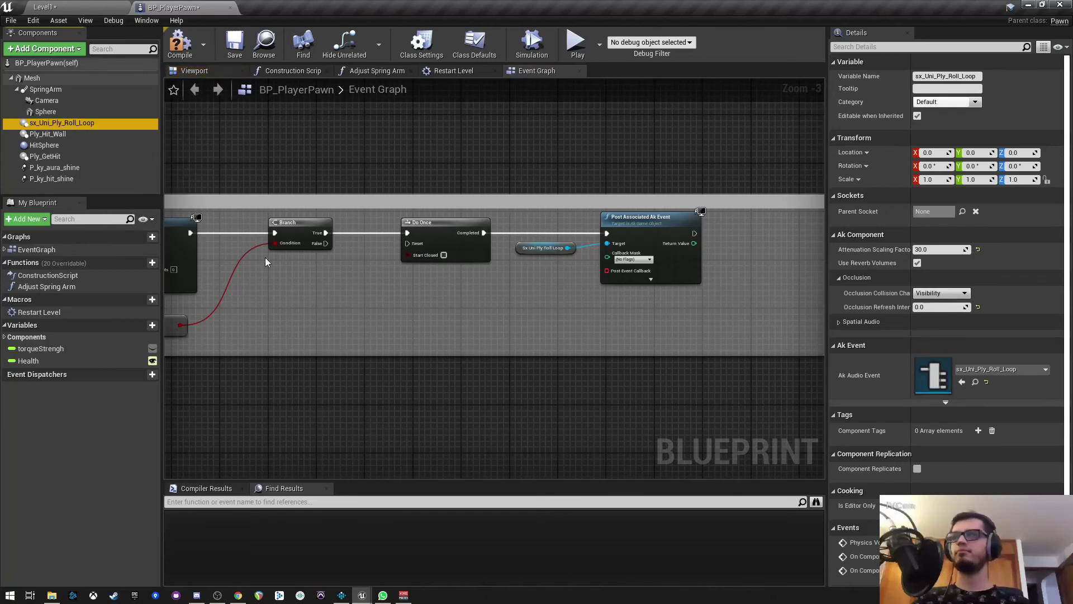
right_drag(321, 281, 367, 282)
right_click(405, 299)
text(stop)
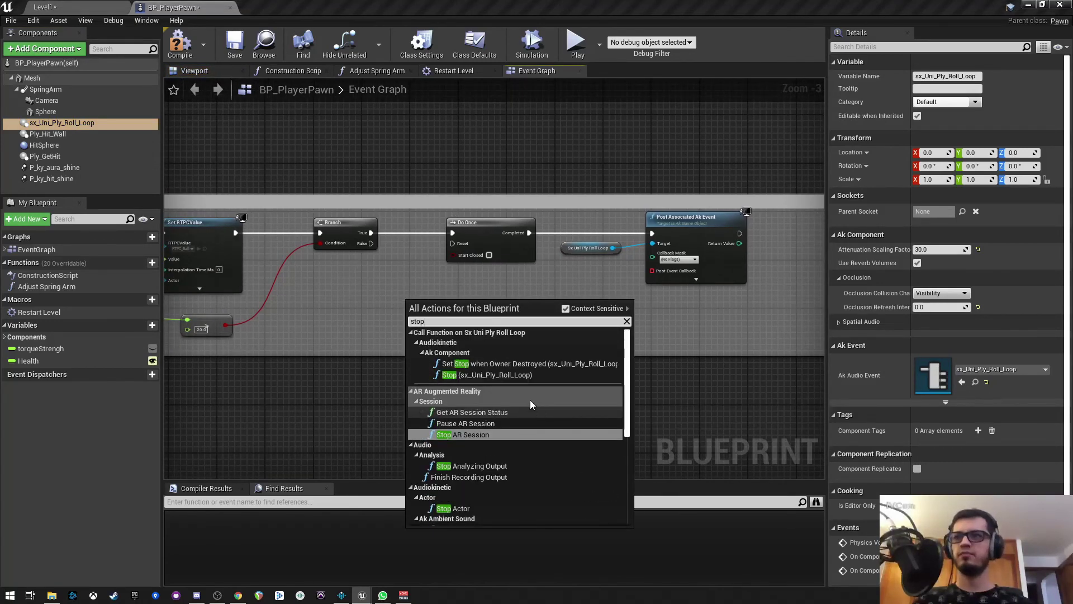
click(514, 375)
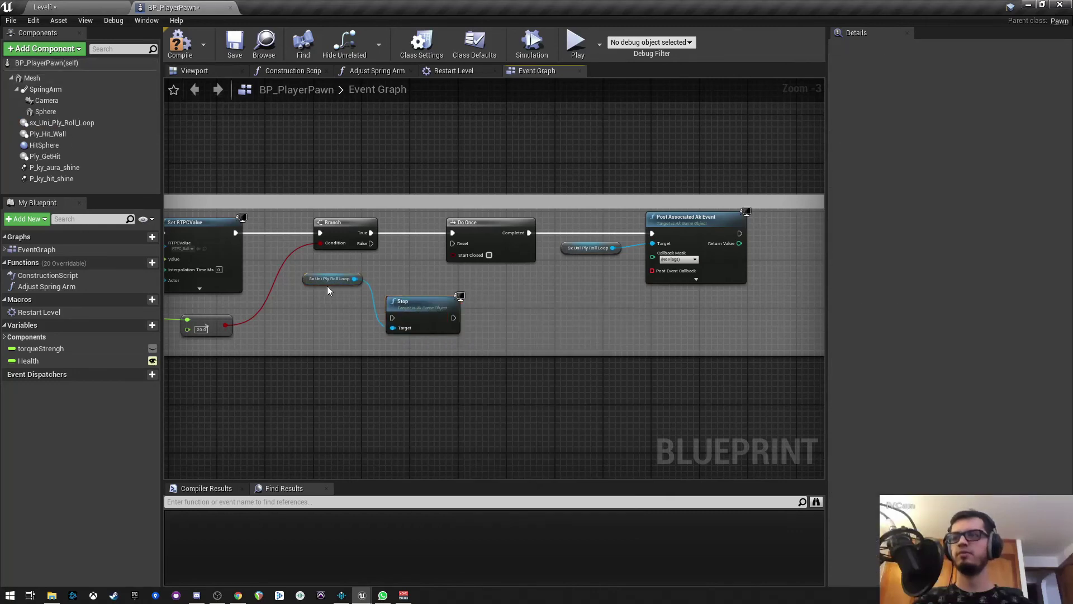
drag(326, 280, 328, 322)
drag(427, 310, 408, 292)
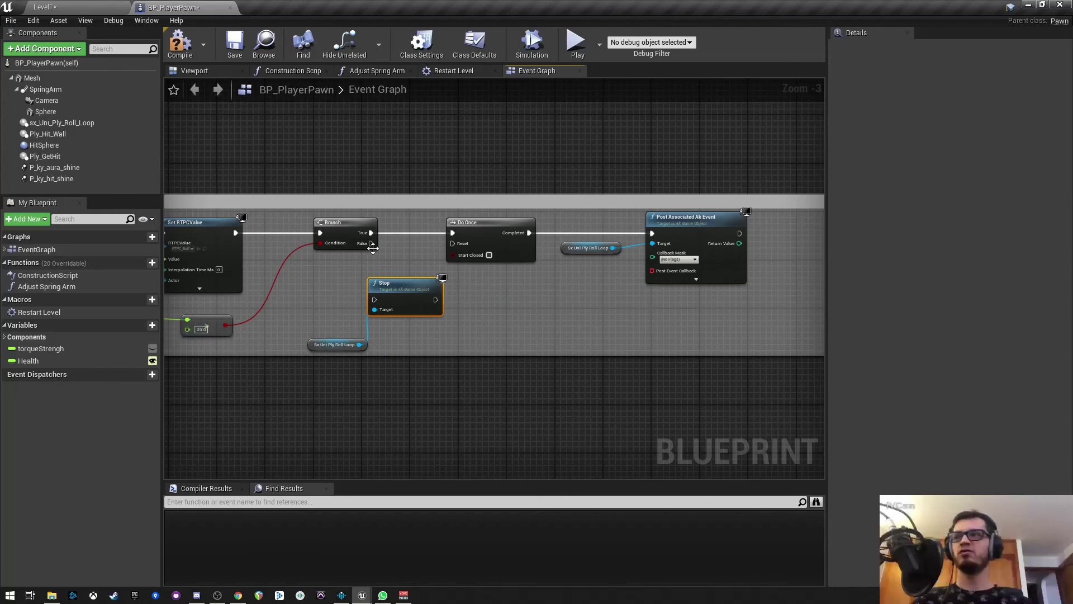
mouse_move(368, 245)
mouse_down()
mouse_move(374, 300)
mouse_move(454, 244)
mouse_up()
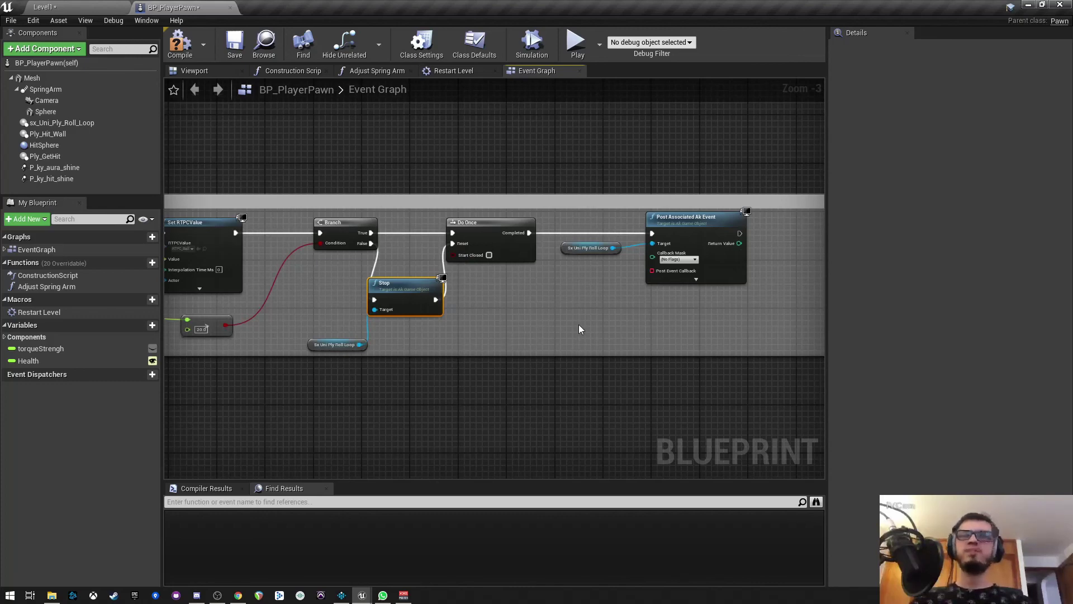
right_drag(577, 329, 614, 325)
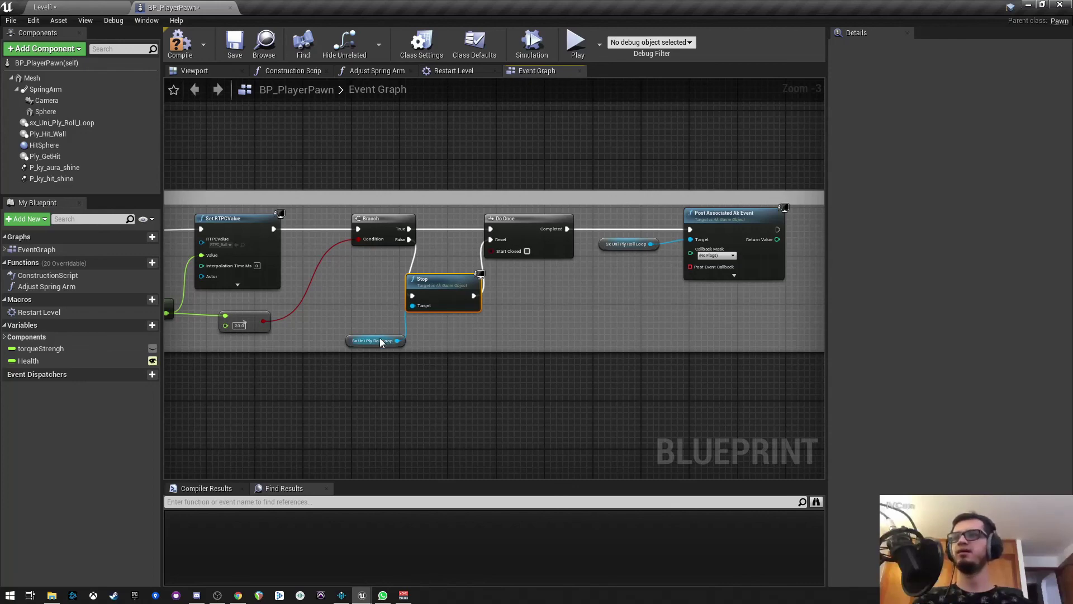
Step: Save the pawn Blueprint and start a play-in-editor session from the Level1 tab
click(232, 49)
click(84, 8)
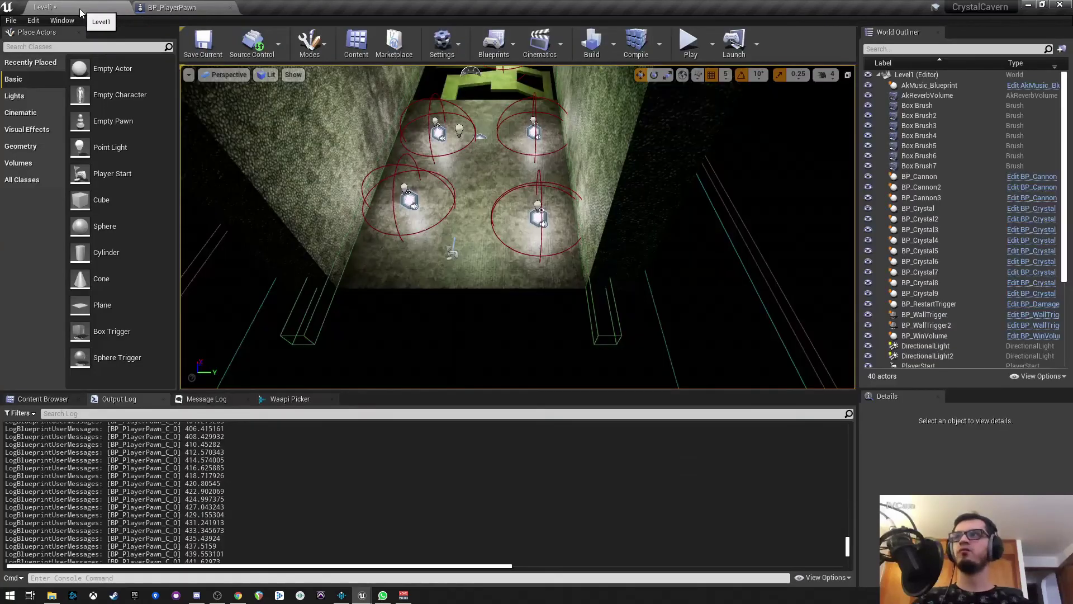
click(689, 43)
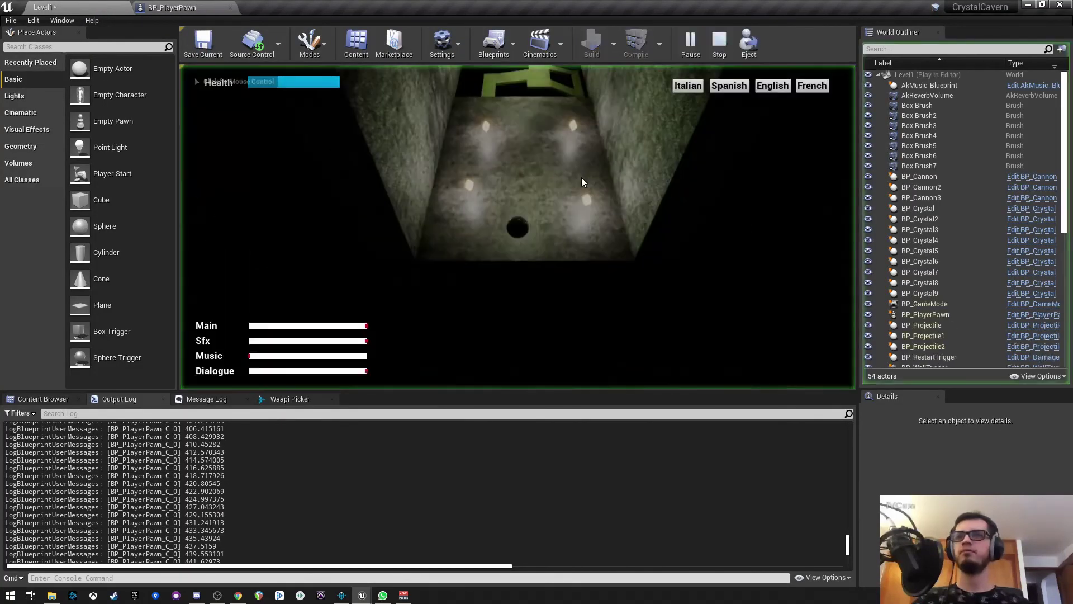